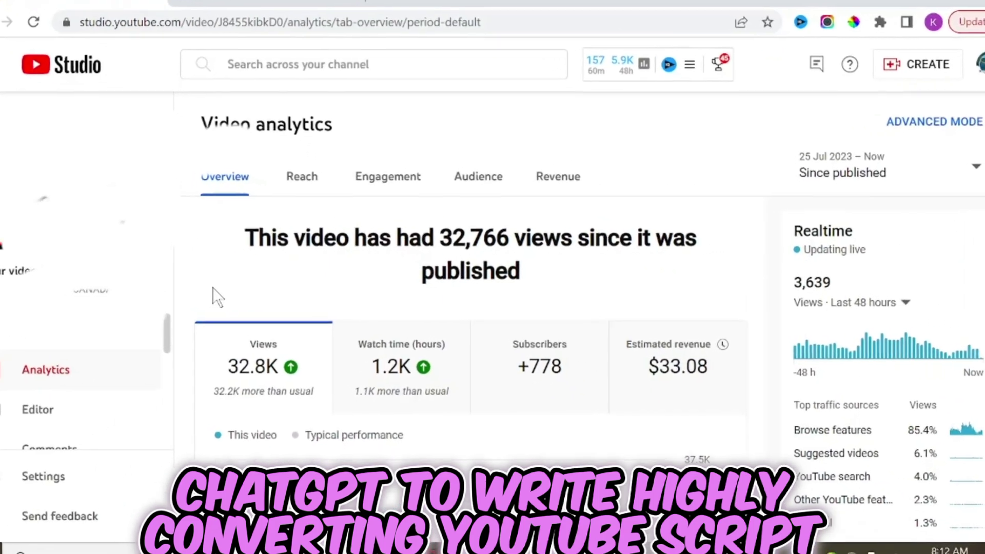
Highlight the 32.8K Views figure and the view count in the video analytics overview.
drag(172, 326, 218, 382)
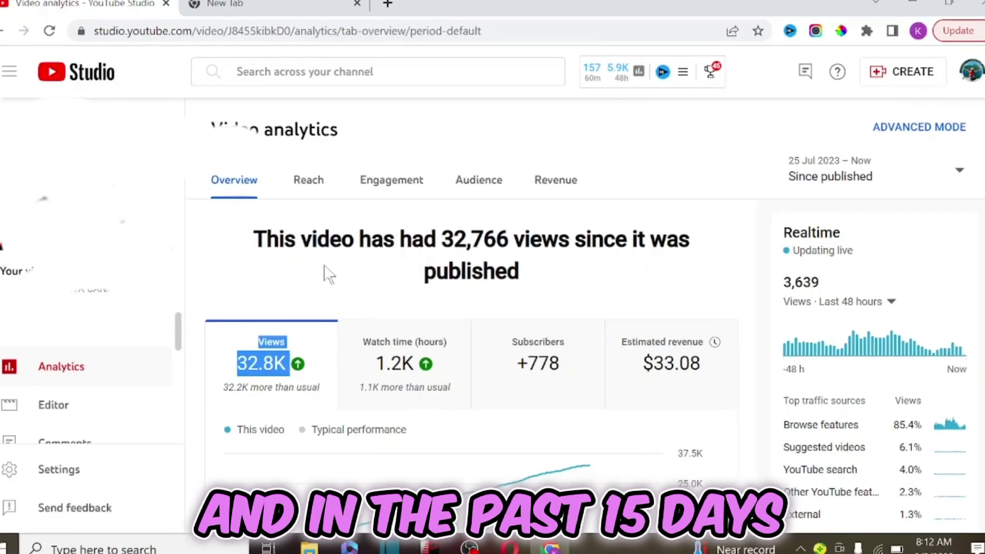
click(241, 270)
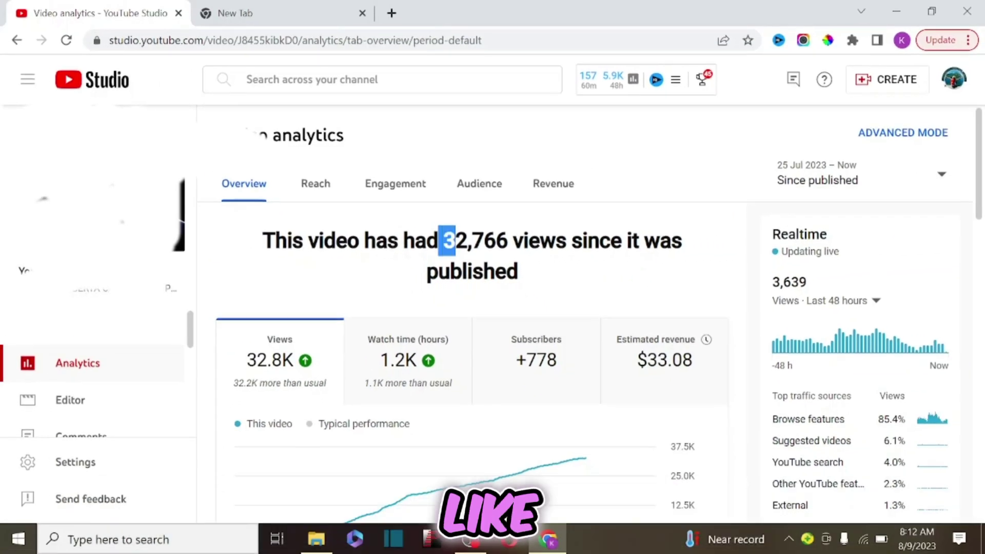
drag(455, 241, 490, 241)
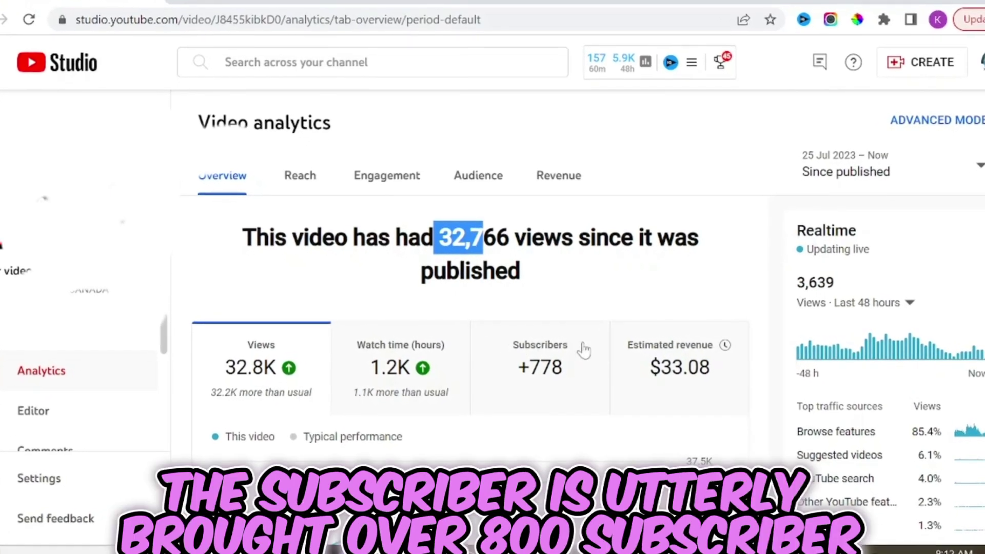
Show the Engagement analytics with 1.2K watch-time hours and 2:07 average view duration.
mouse_move(539, 356)
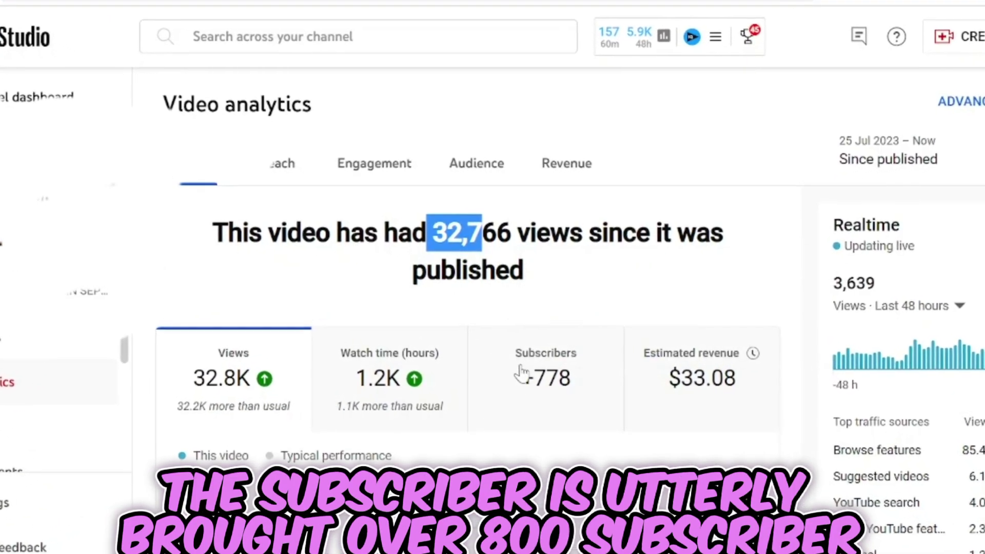
mouse_move(682, 389)
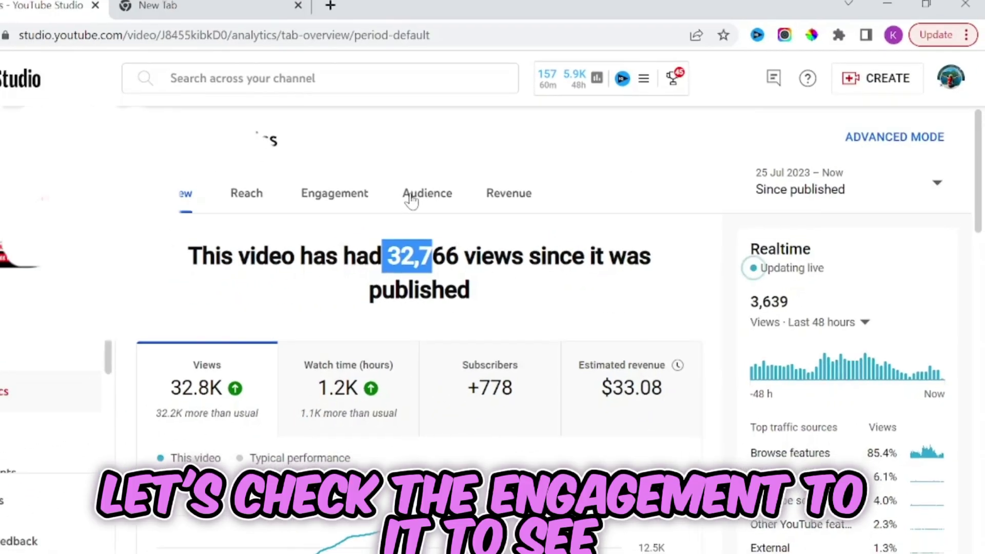
click(334, 200)
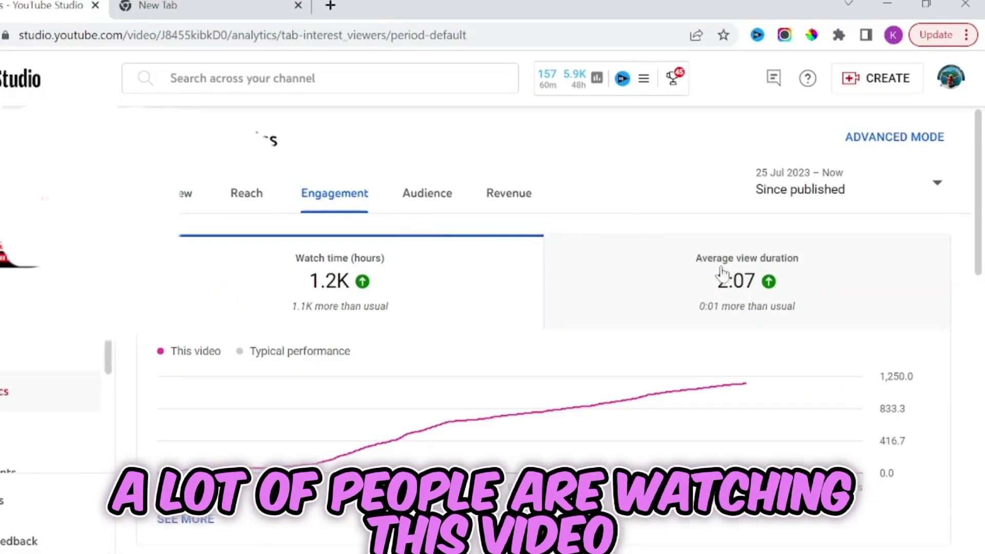
mouse_move(701, 265)
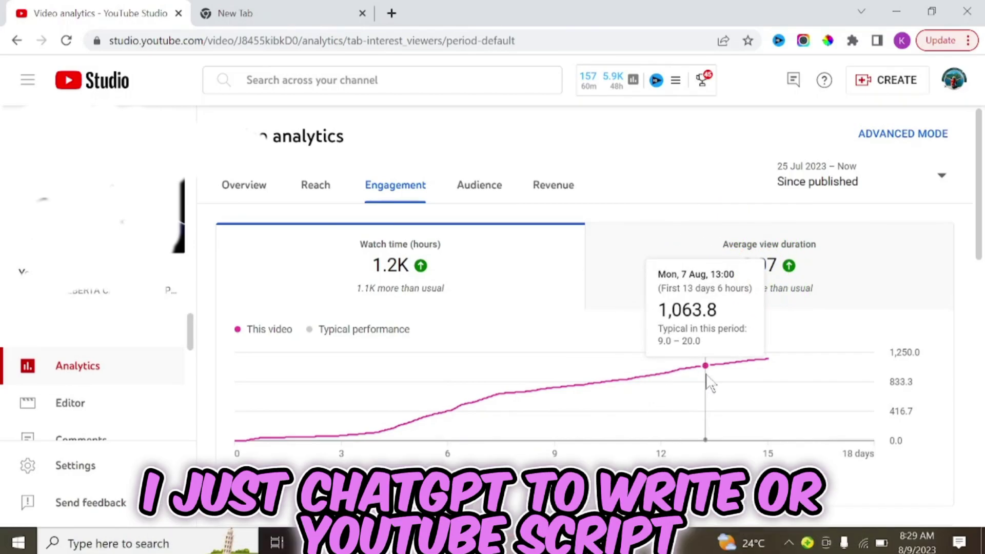
Bring the YouTube window forward and ready the home-page search box for a keyword.
mouse_move(586, 543)
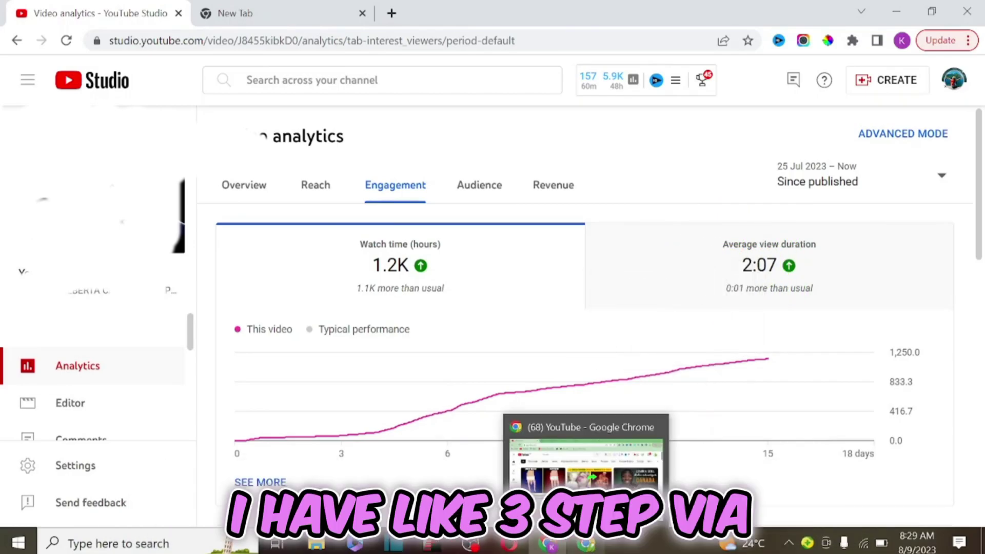
click(585, 465)
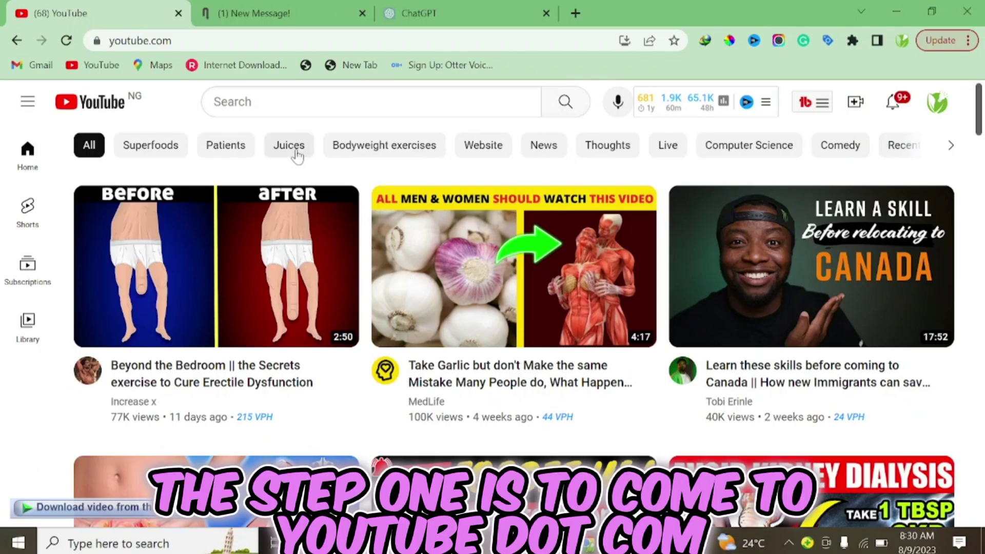
click(231, 101)
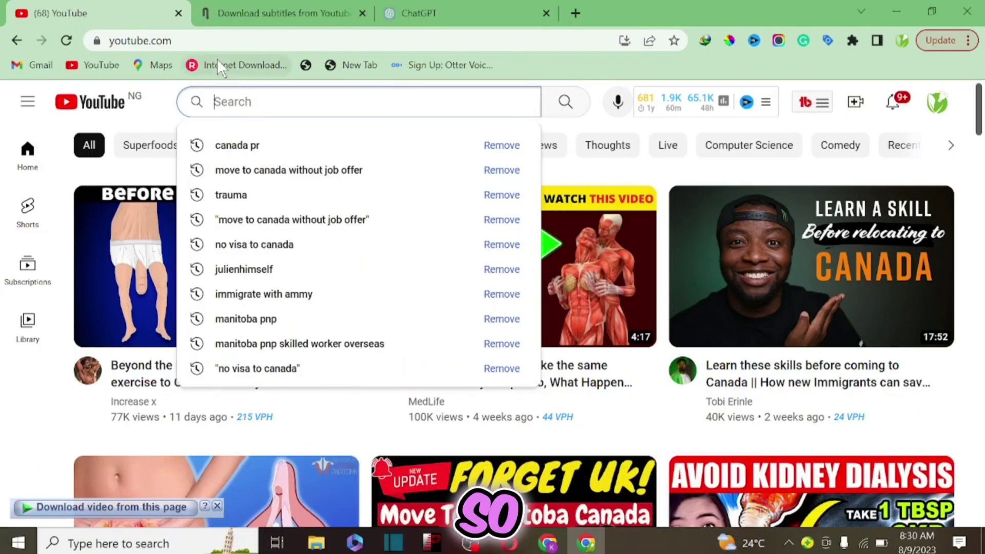
click(173, 40)
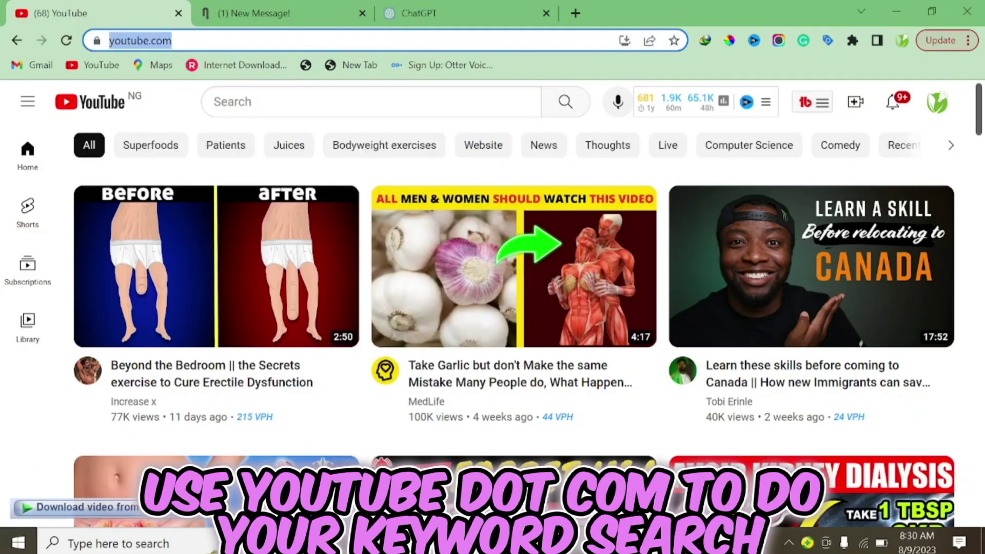
click(231, 102)
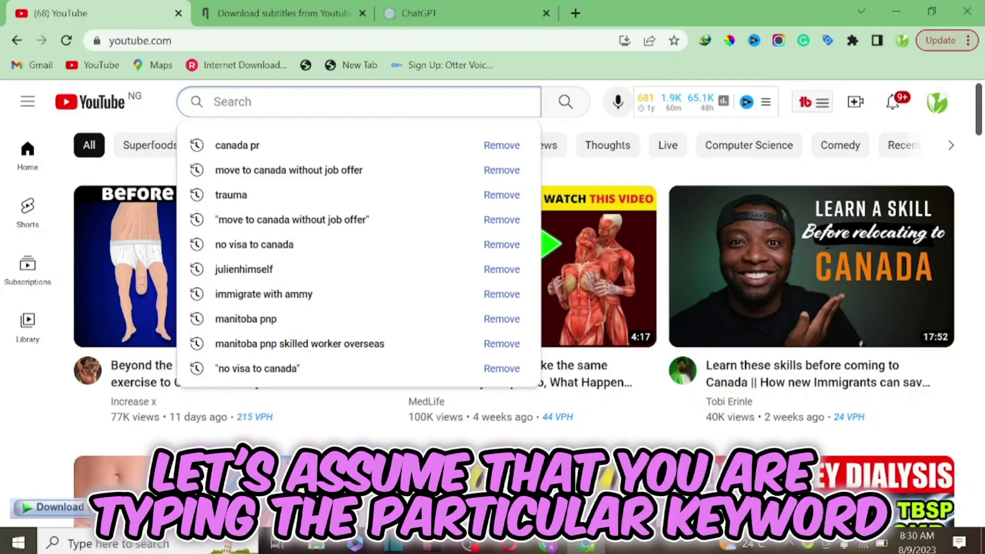
Search YouTube for the suggested keyword 'how to make your boyfriend crazy about you'.
text(ho)
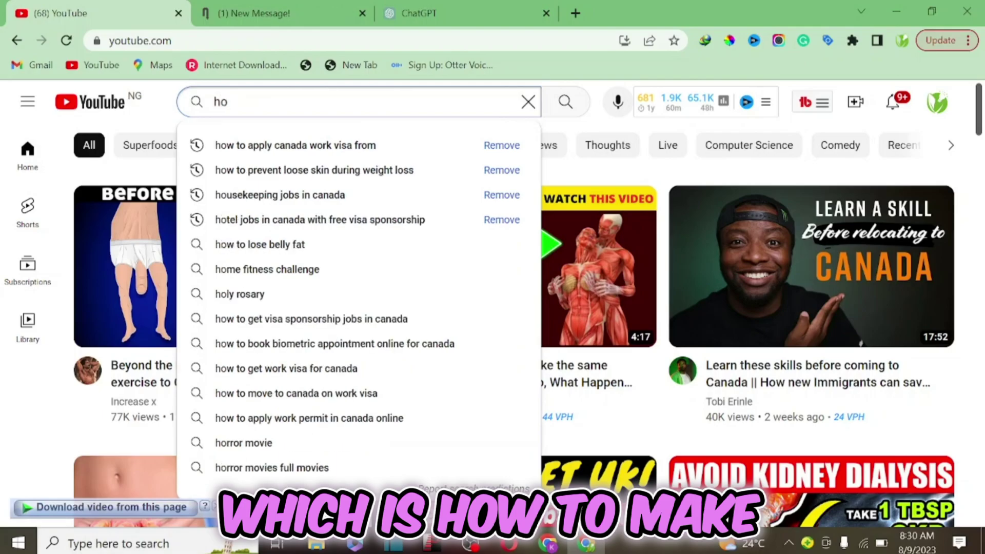
text(w to m)
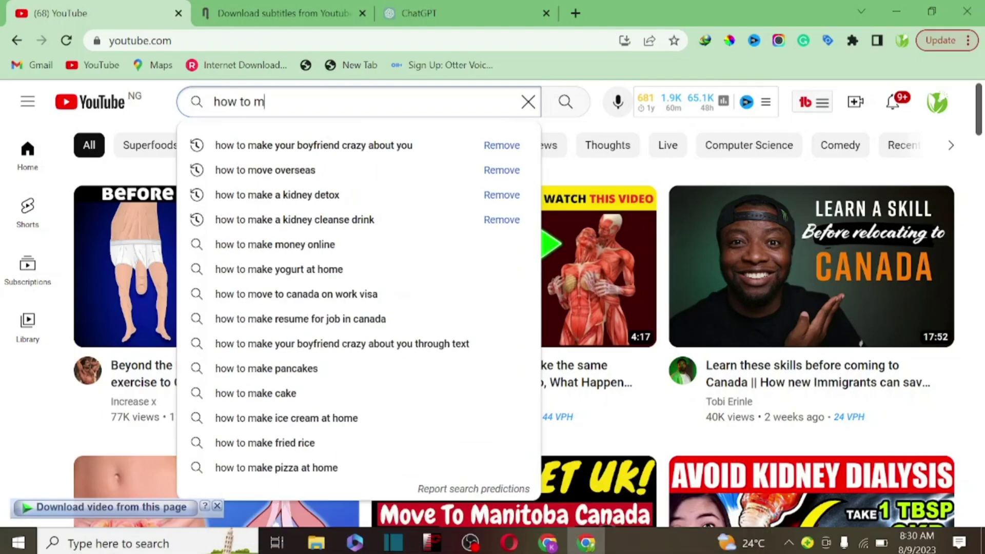
text(ake )
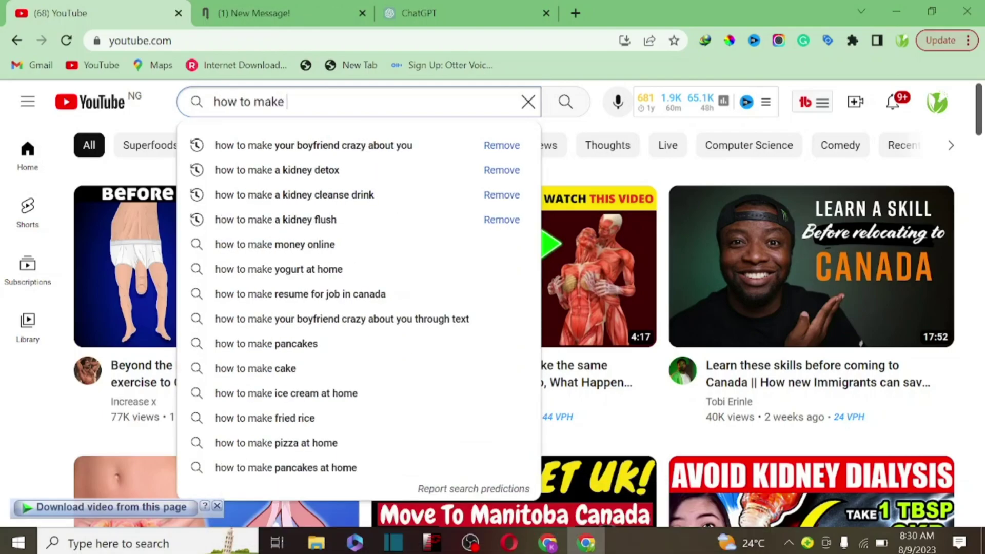
text(your )
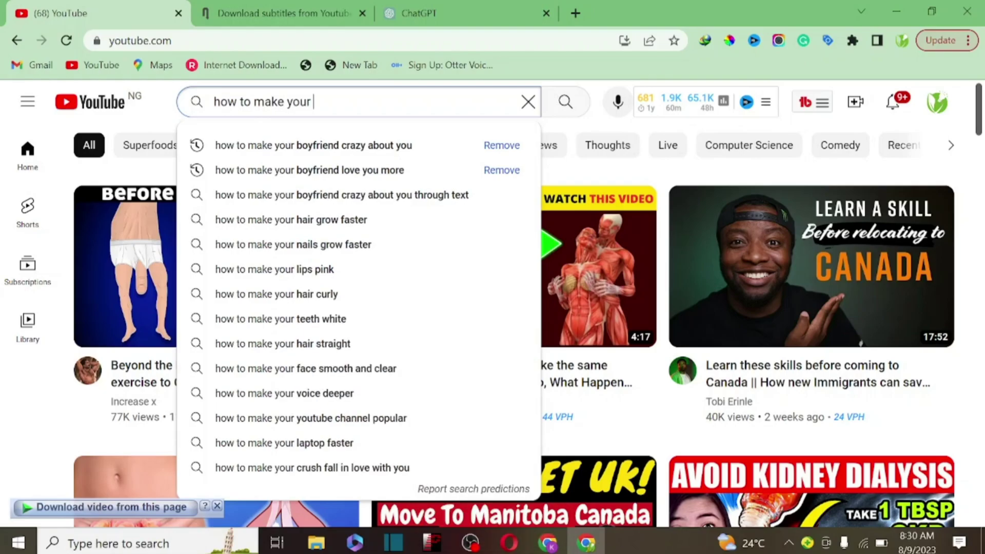
text(boy)
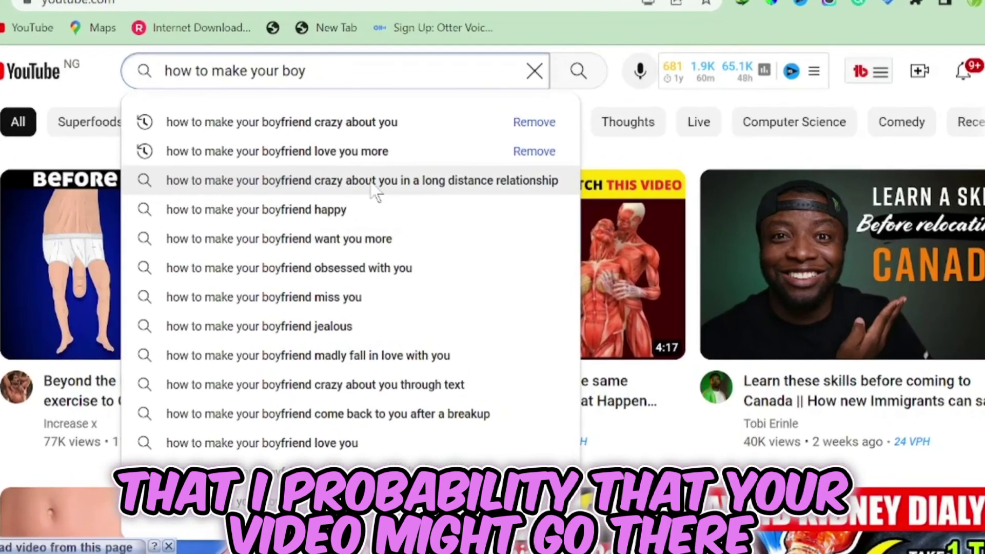
text(friend c)
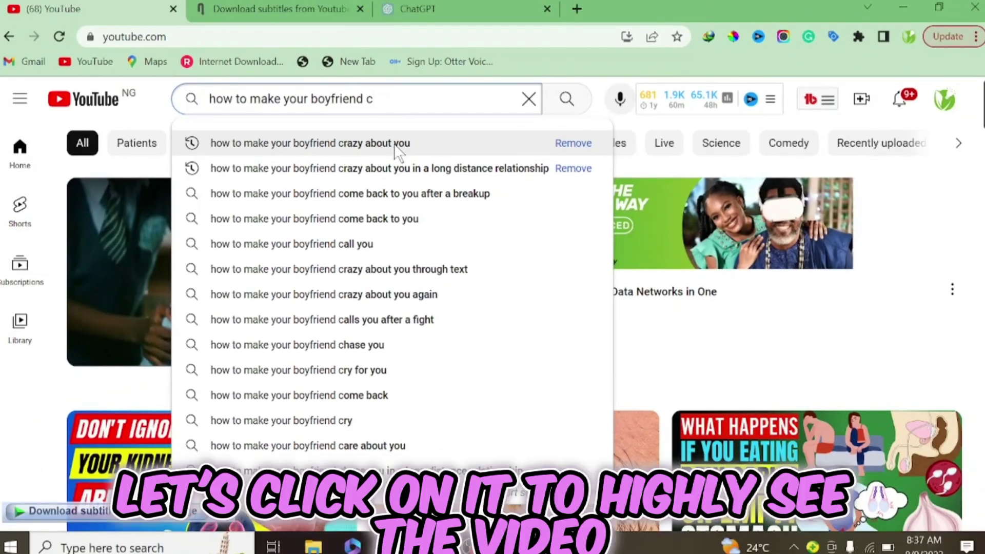
click(396, 149)
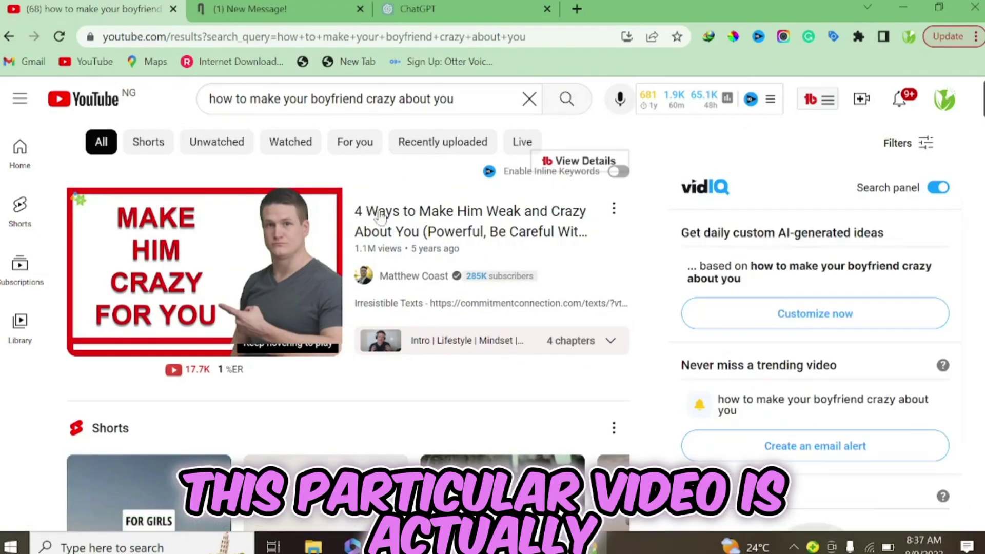
mouse_move(432, 248)
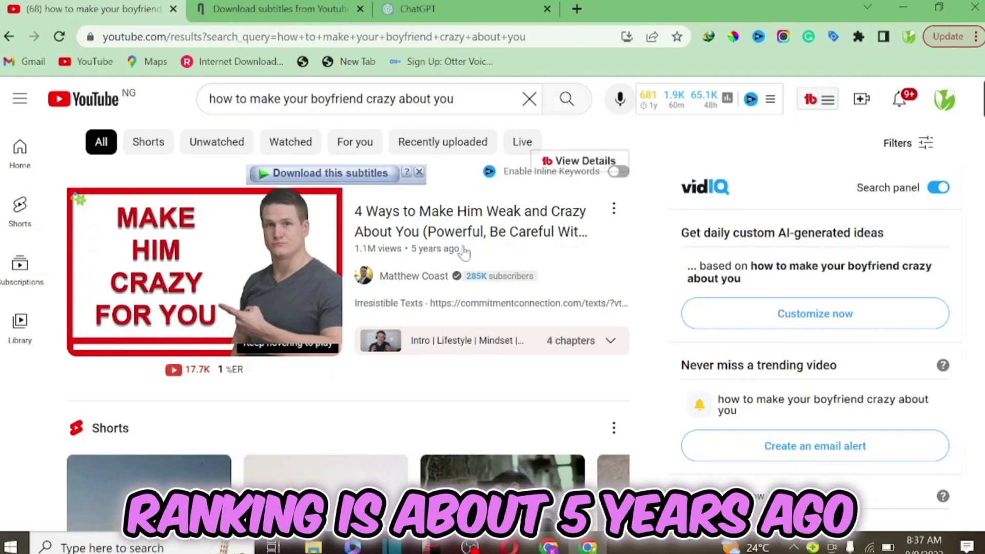
scroll(464, 252, down, 10)
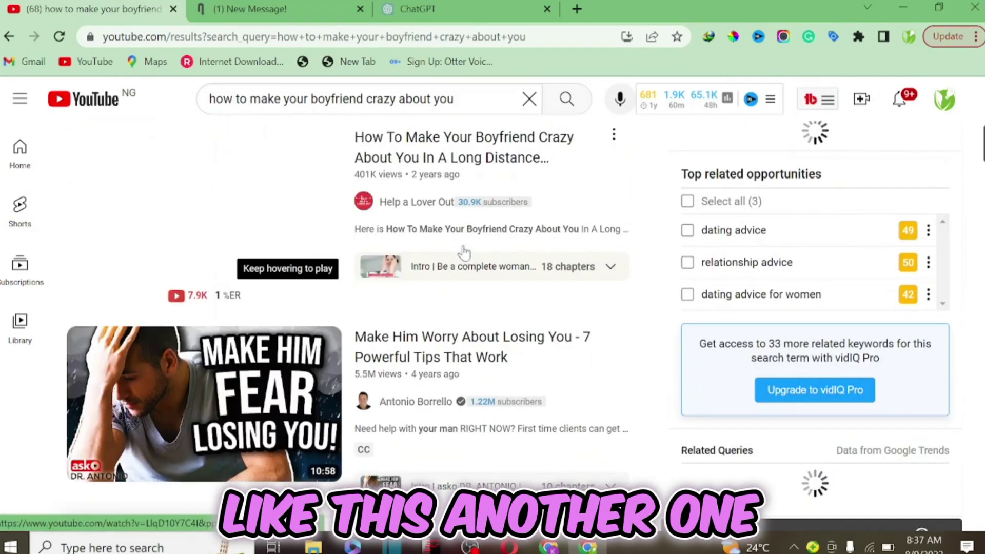
scroll(463, 251, up, 3)
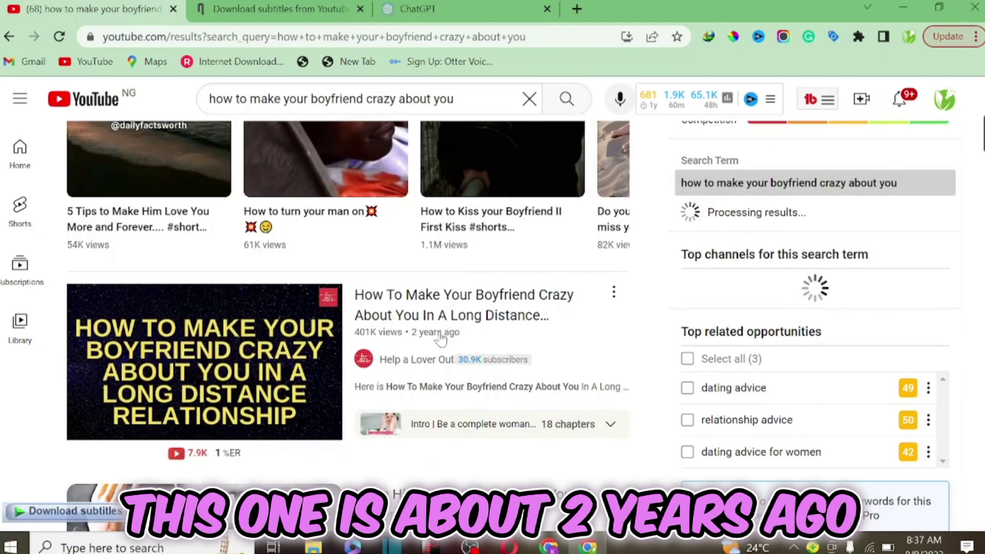
scroll(437, 344, down, 6)
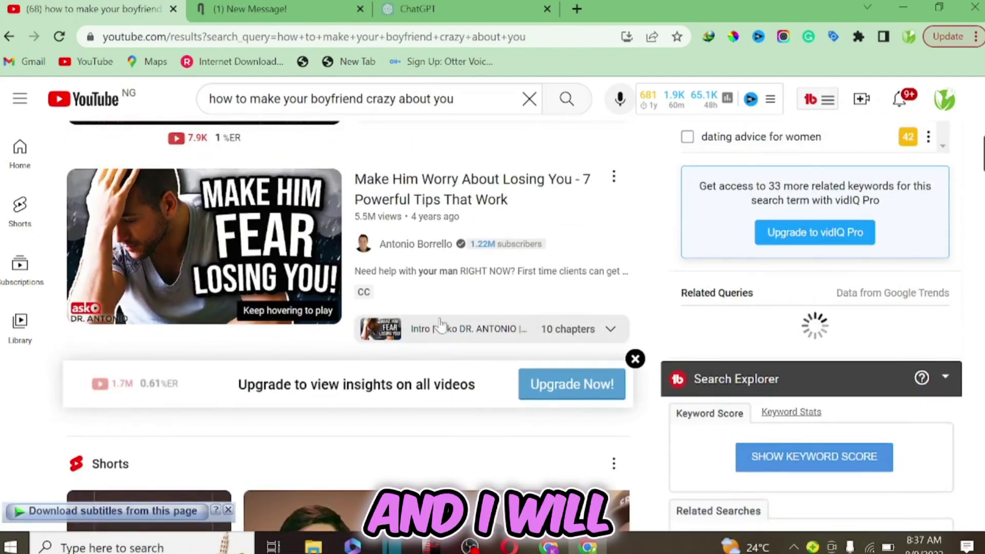
scroll(426, 241, down, 13)
scroll(428, 248, down, 2)
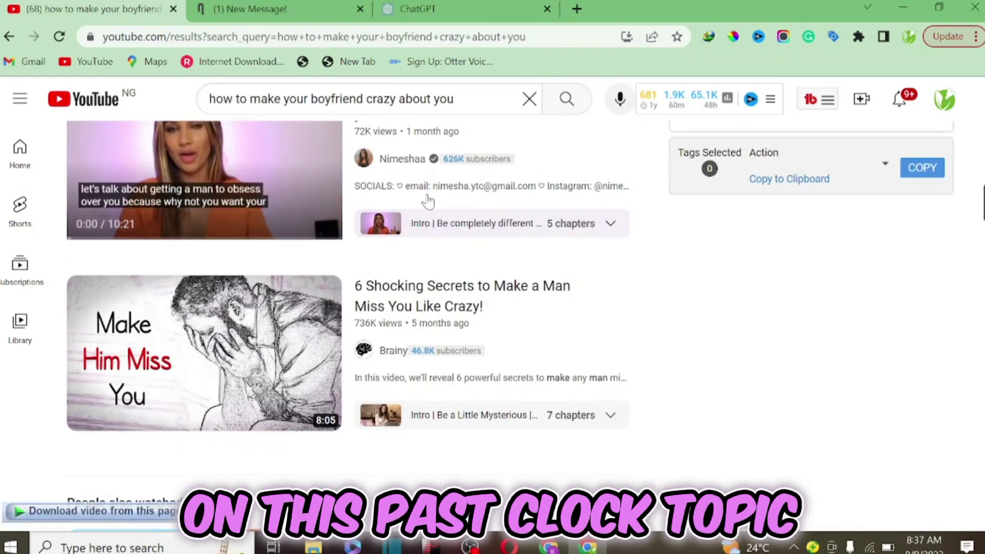
scroll(429, 205, up, 3)
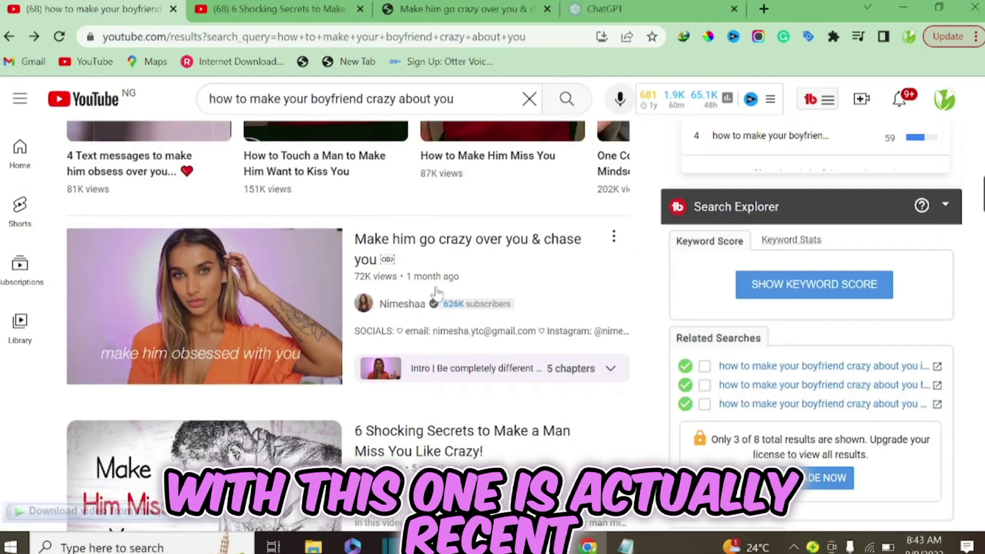
mouse_move(393, 288)
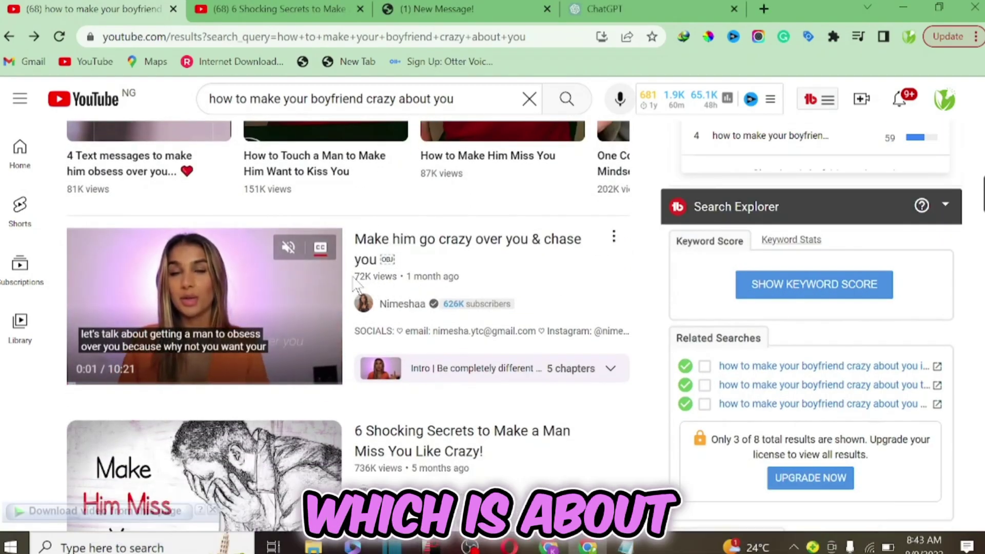
drag(354, 277, 397, 277)
scroll(408, 323, down, 3)
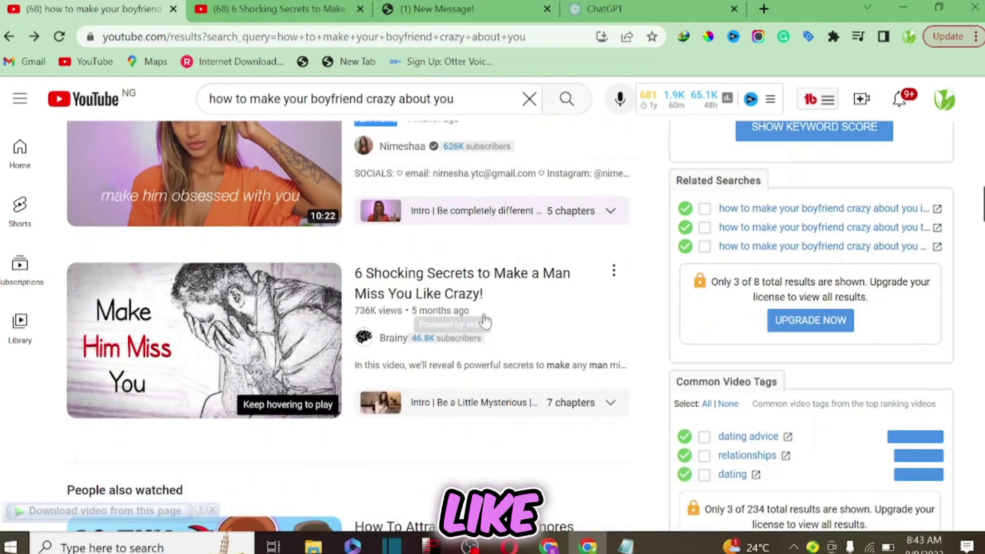
mouse_move(356, 317)
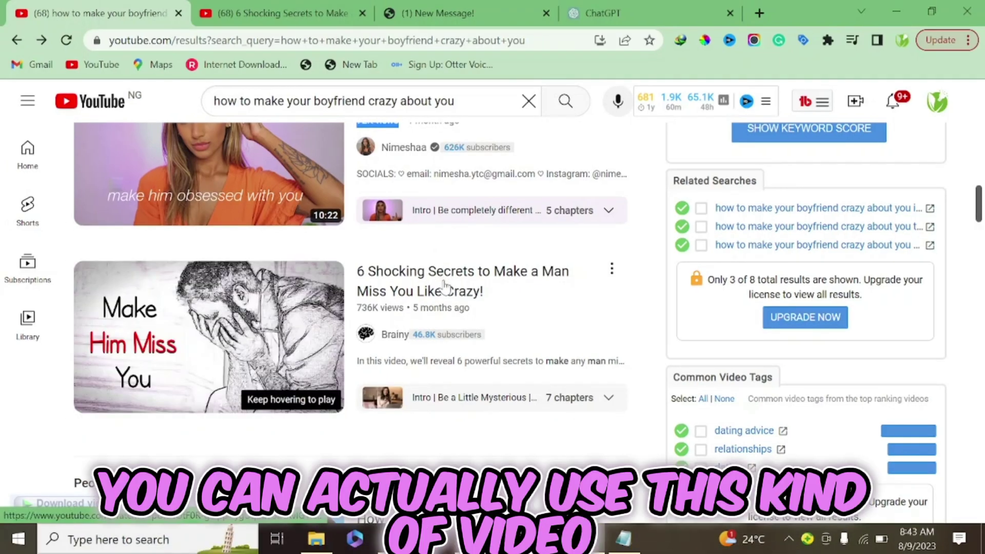
Open the '6 Shocking Secrets' video and copy its youtu.be/pUKNOtF0R-g share link.
click(447, 297)
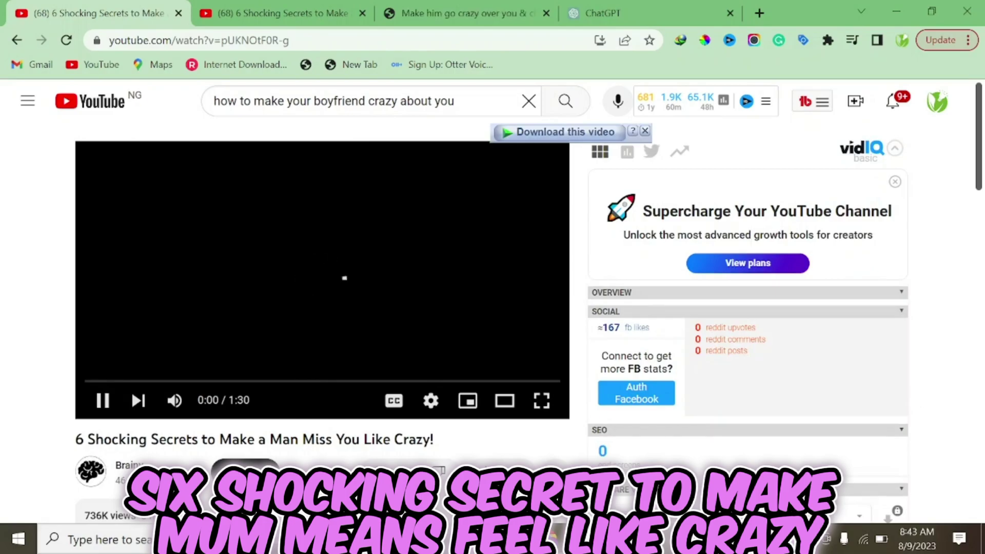
scroll(422, 448, down, 3)
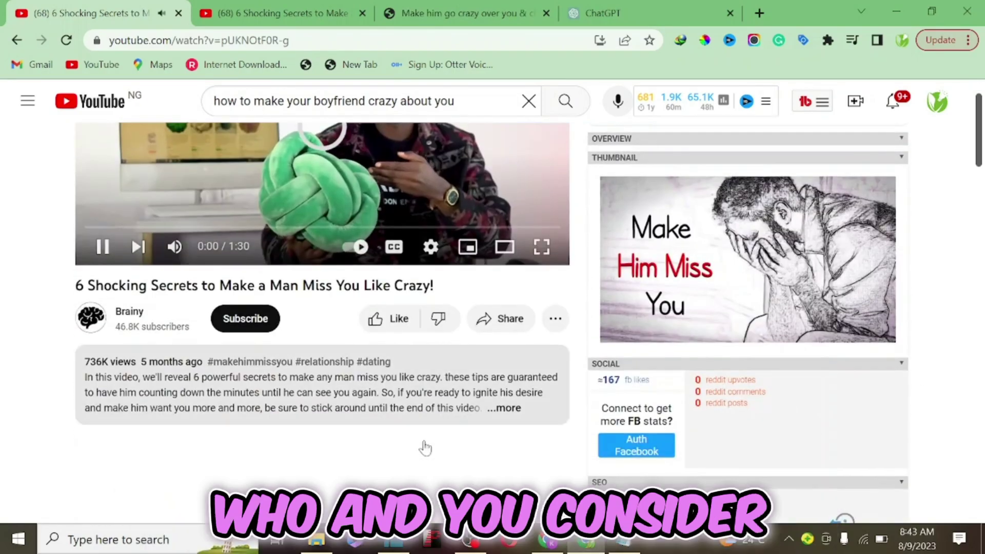
scroll(408, 406, up, 3)
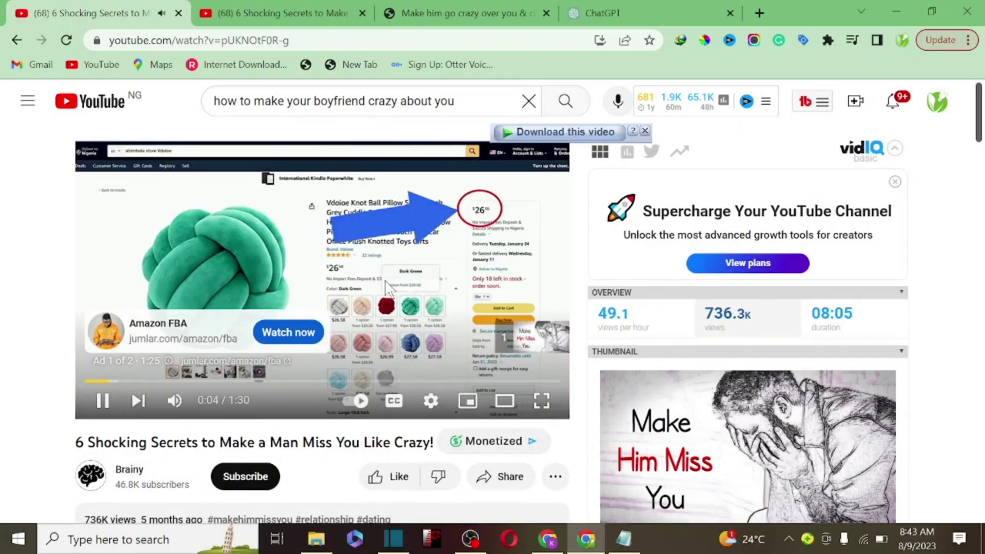
scroll(385, 284, down, 2)
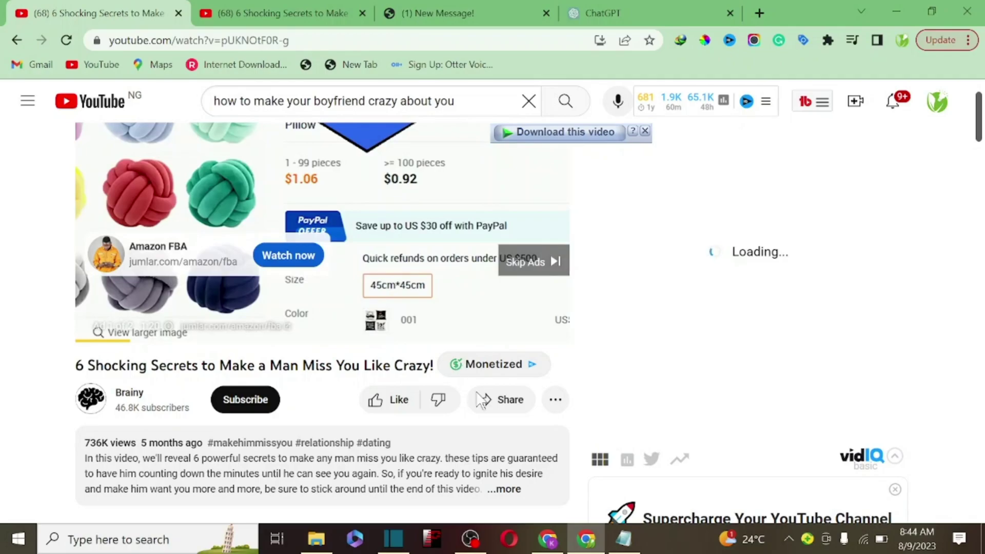
click(488, 403)
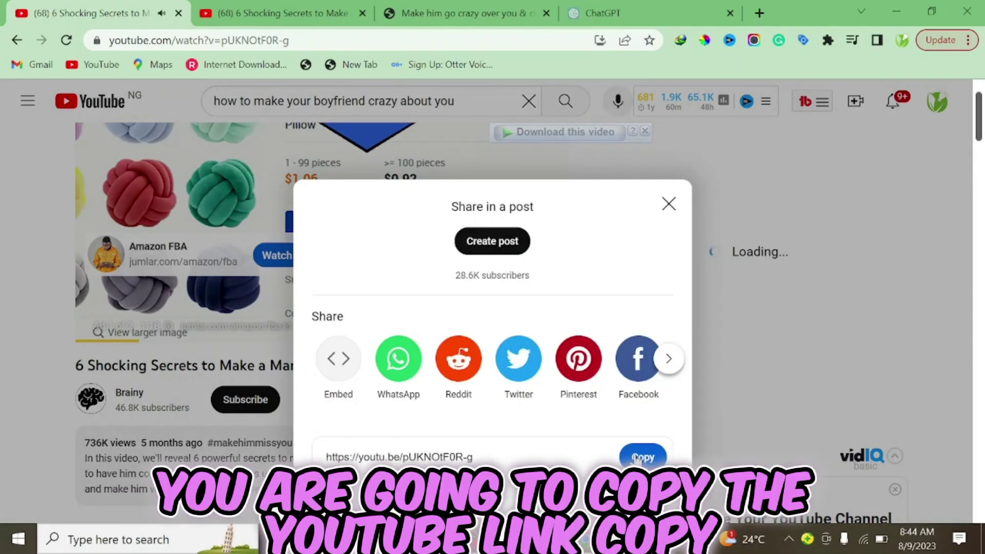
click(642, 394)
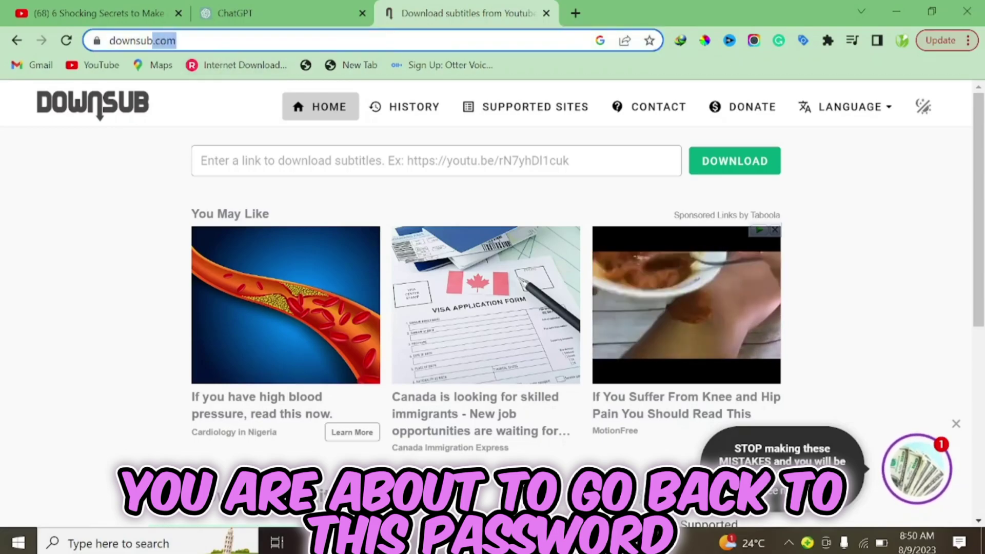
Fetch the video's English auto-generated subtitles in DownSub as TXT and open the file.
key(ctrl+a)
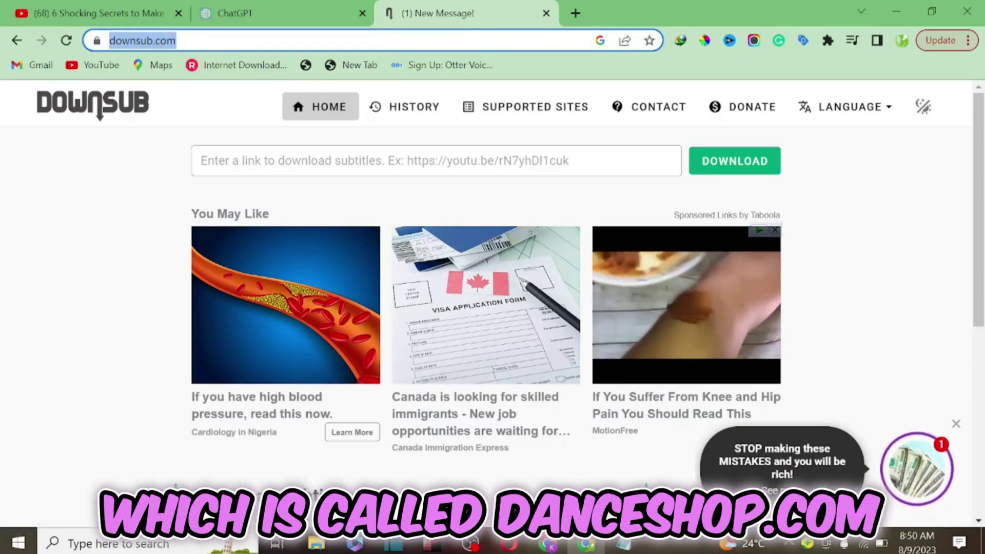
click(293, 166)
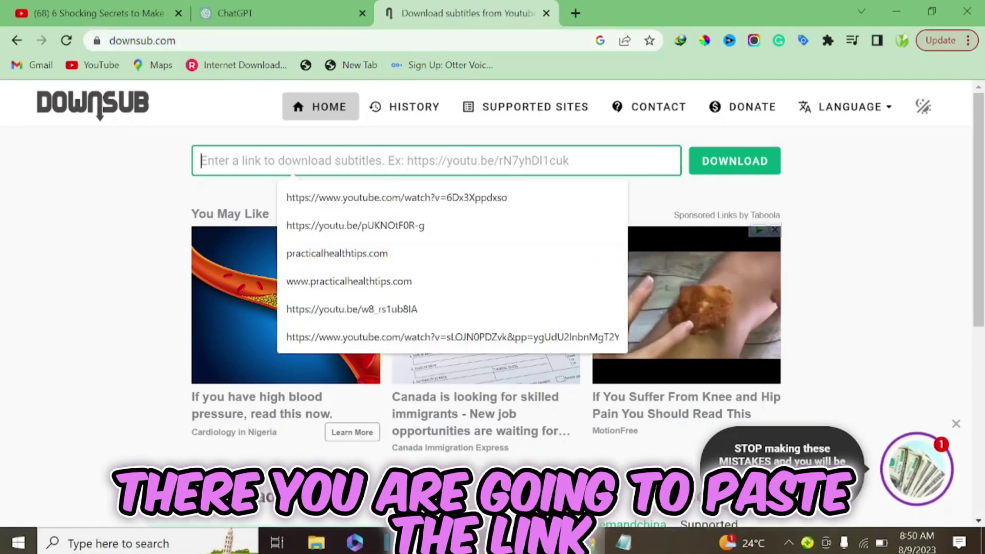
key(ctrl+v)
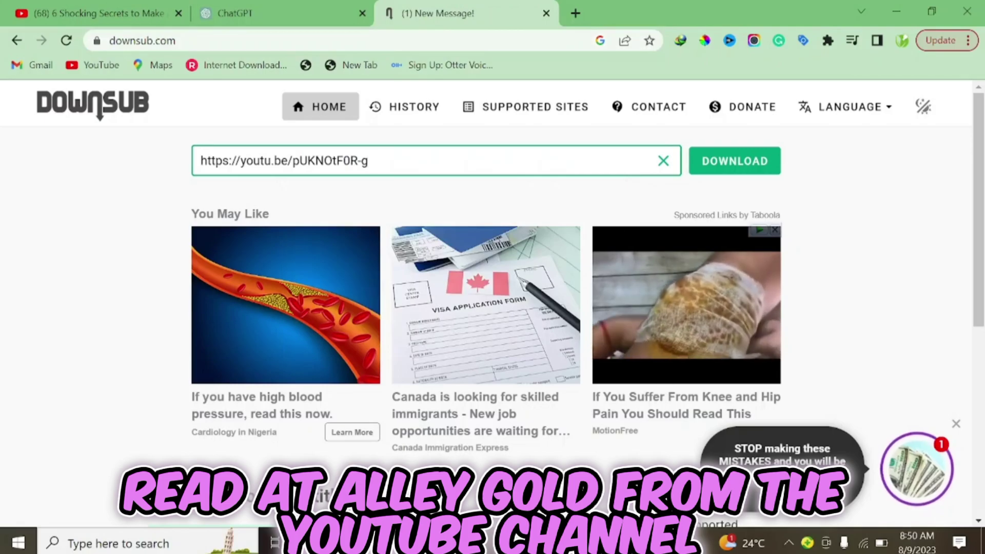
click(727, 167)
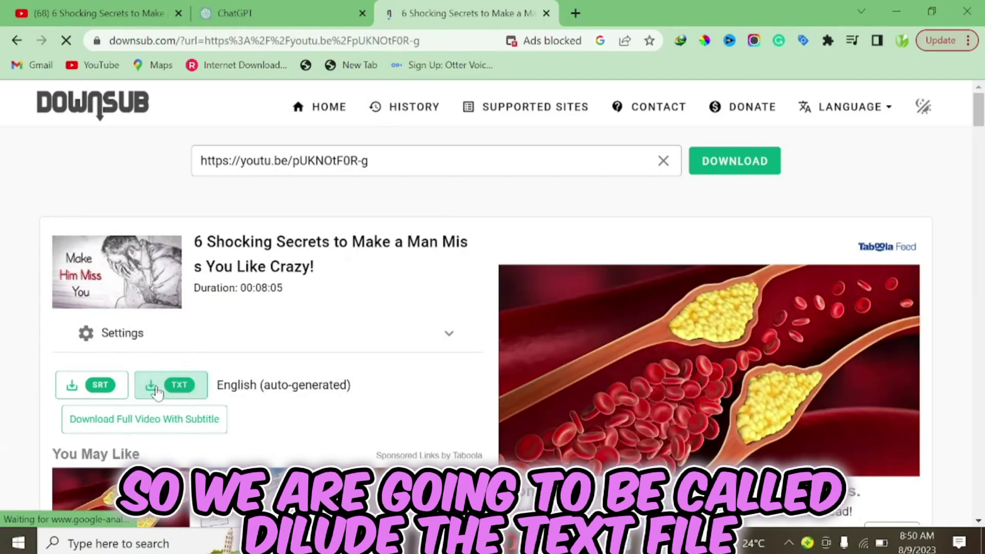
click(156, 391)
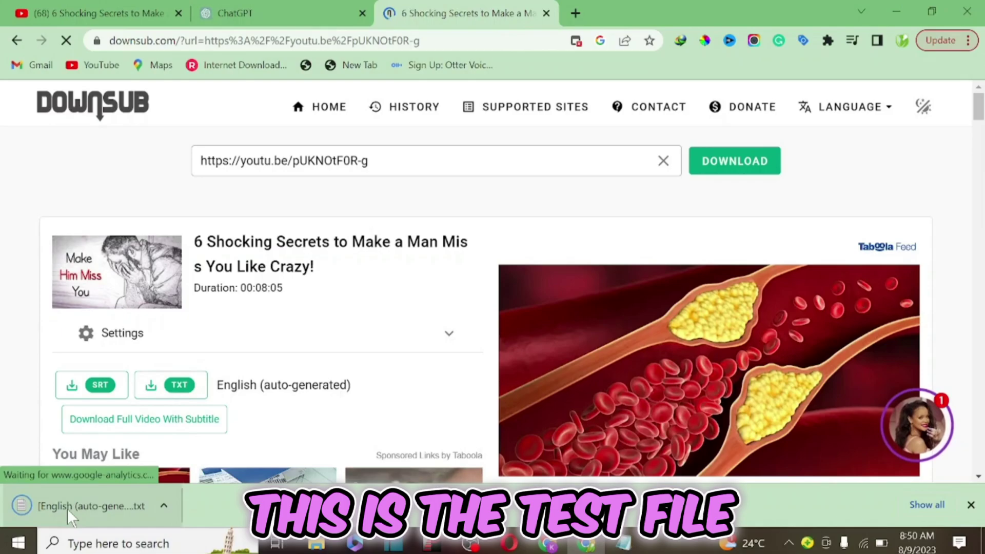
click(63, 505)
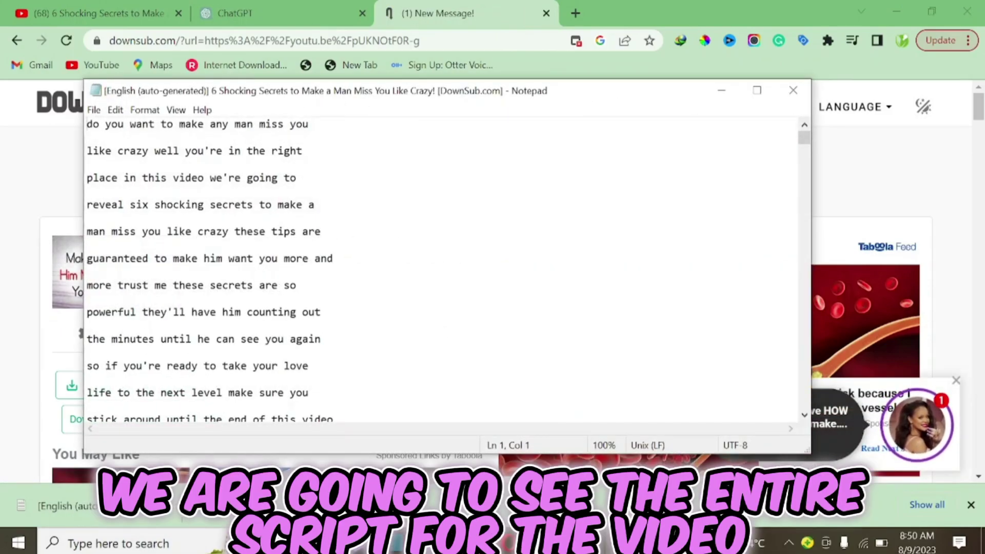
Select the Notepad transcript from its first line through the closing 'thanks for watching' tags.
drag(87, 123, 216, 312)
drag(308, 436, 321, 436)
key(shift+Down)
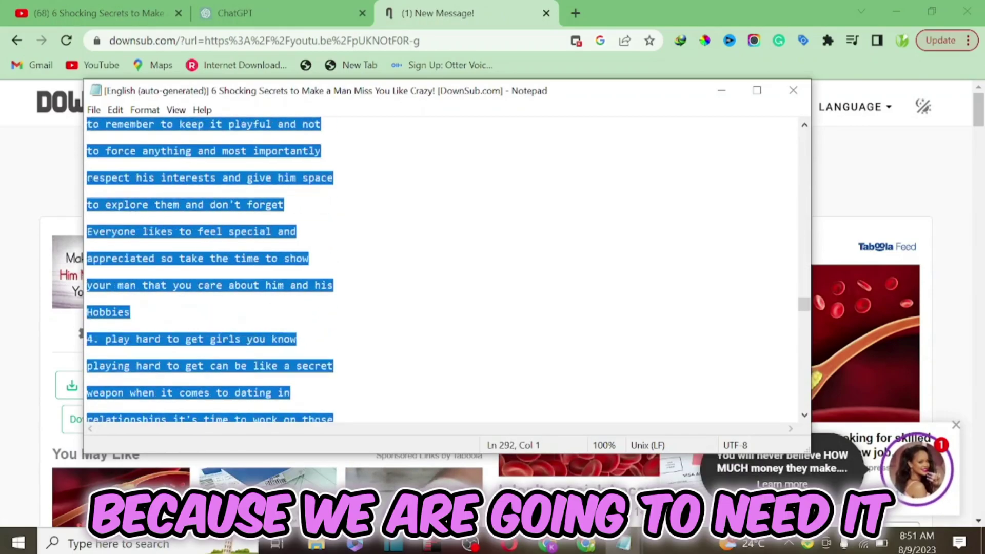
key(shift+Down)
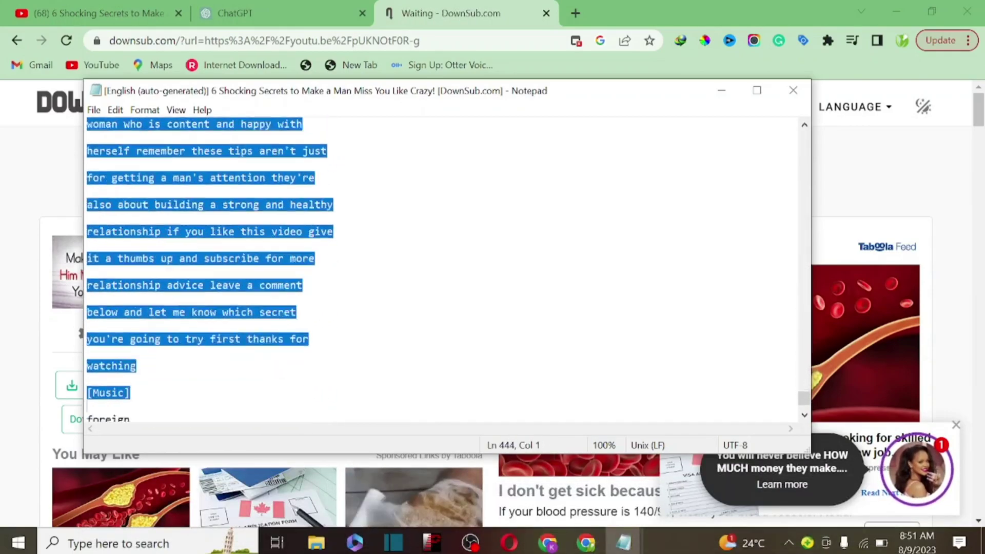
mouse_move(611, 549)
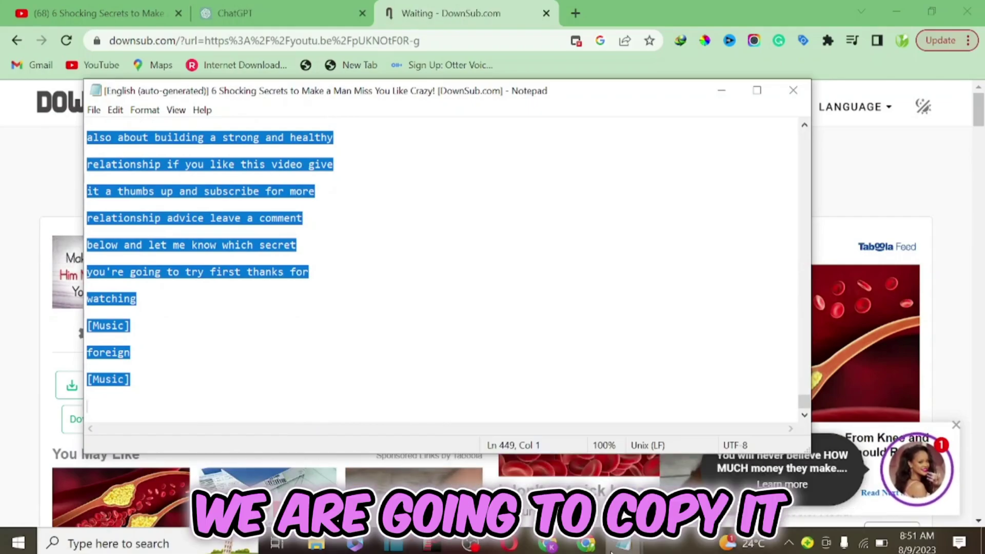
Start the YouTube-script prompt in ChatGPT, then move to the 'Copy of gggg' document.
click(272, 11)
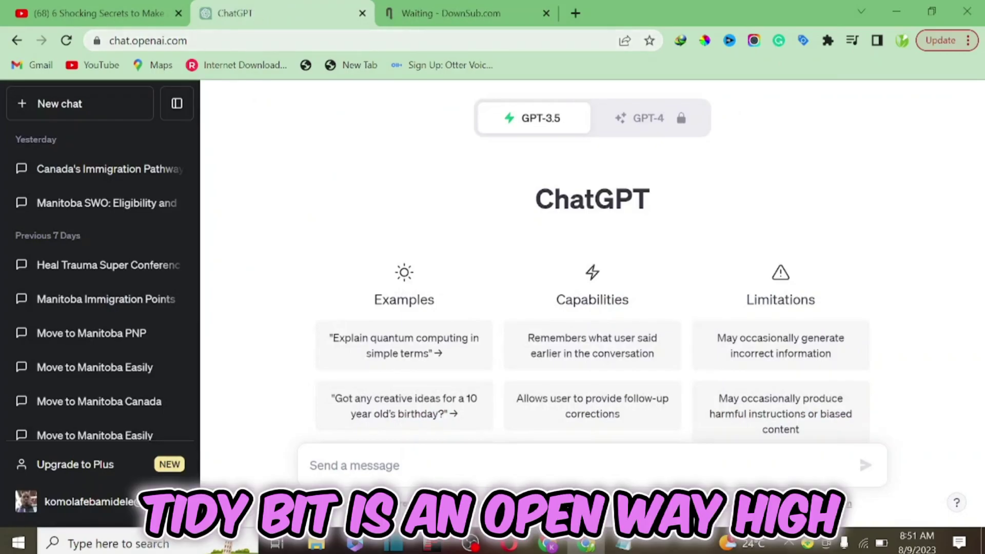
click(188, 40)
drag(188, 40, 129, 40)
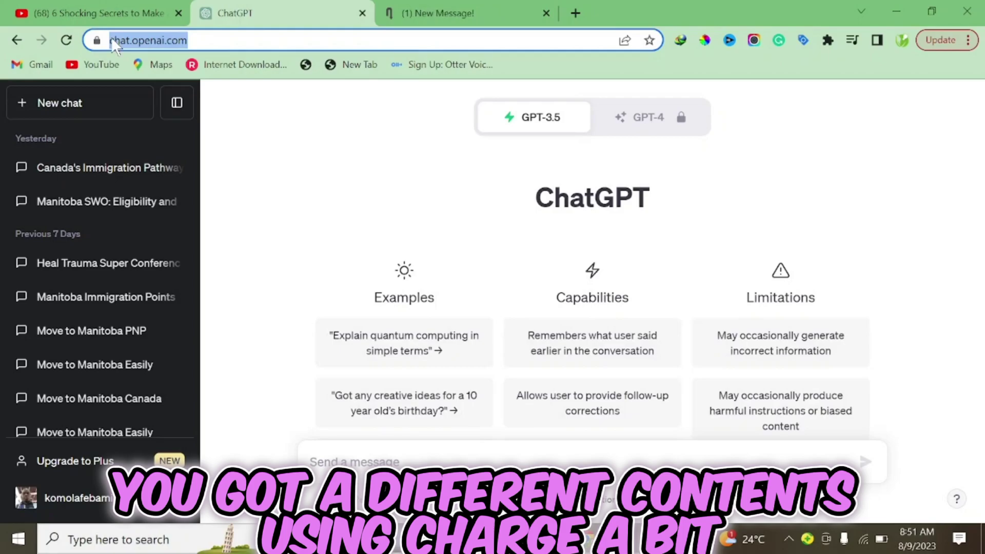
click(330, 458)
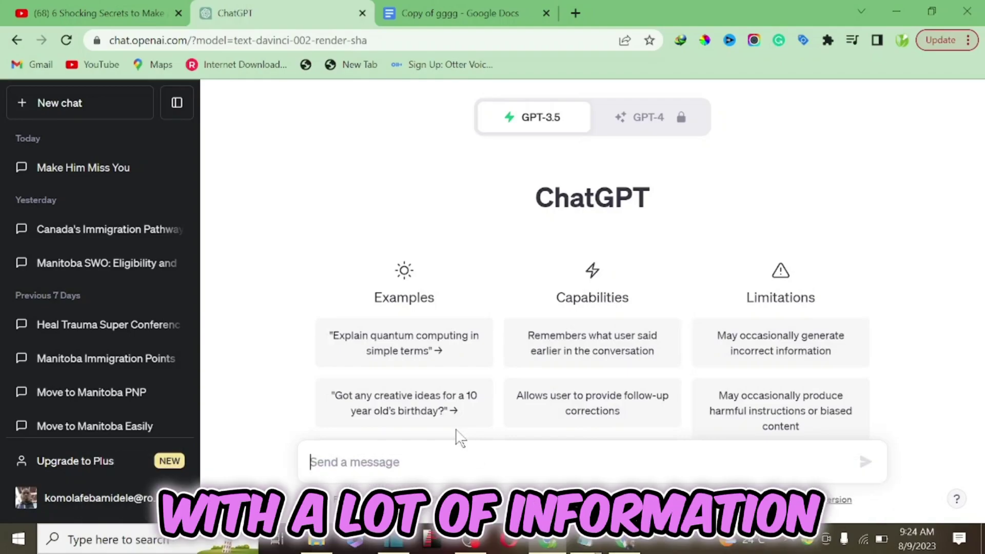
click(460, 11)
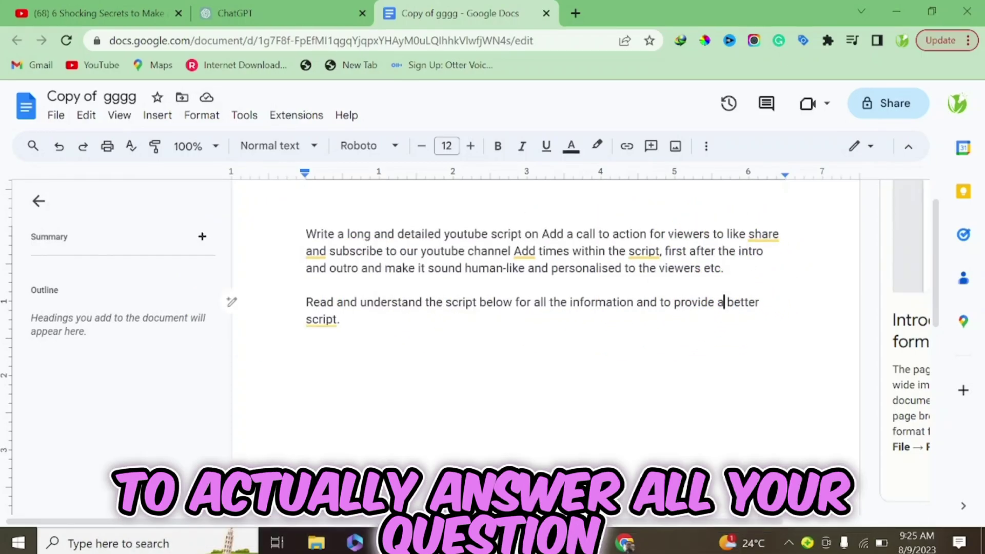
Paste the copied transcript on a new line below the prompt in the document.
click(306, 234)
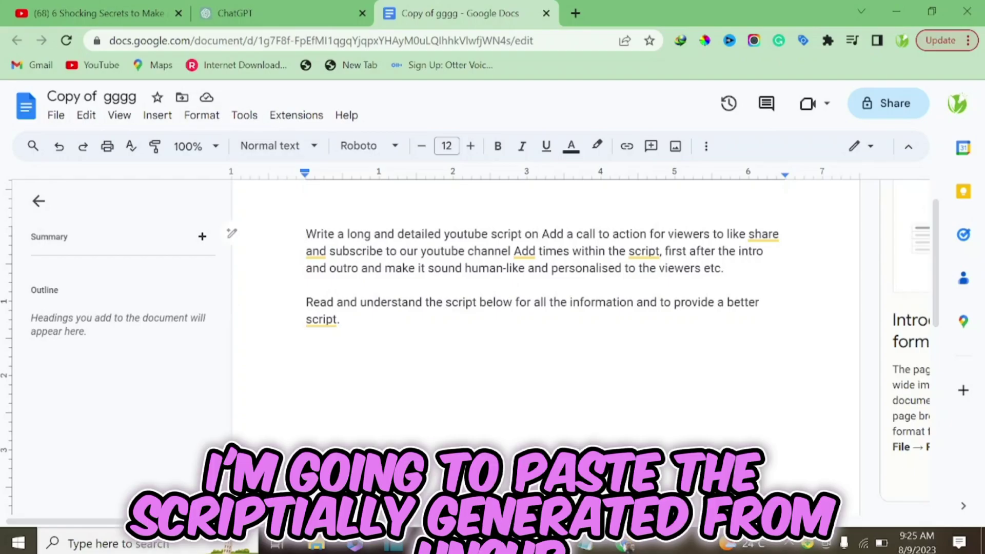
key(ctrl+End)
key(Return)
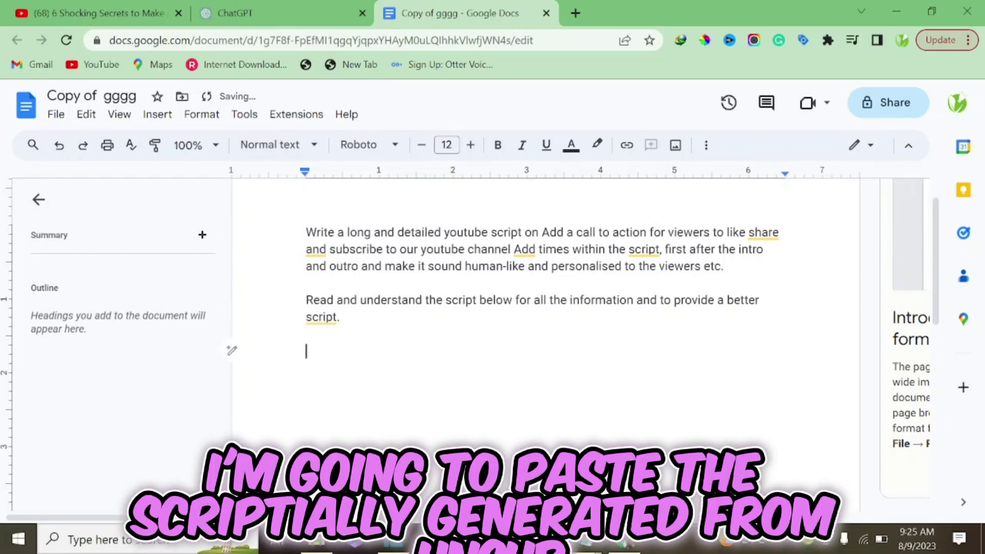
key(ctrl+v)
Return to page 1 and select the opening words of the first prompt line.
scroll(546, 287, up, 15)
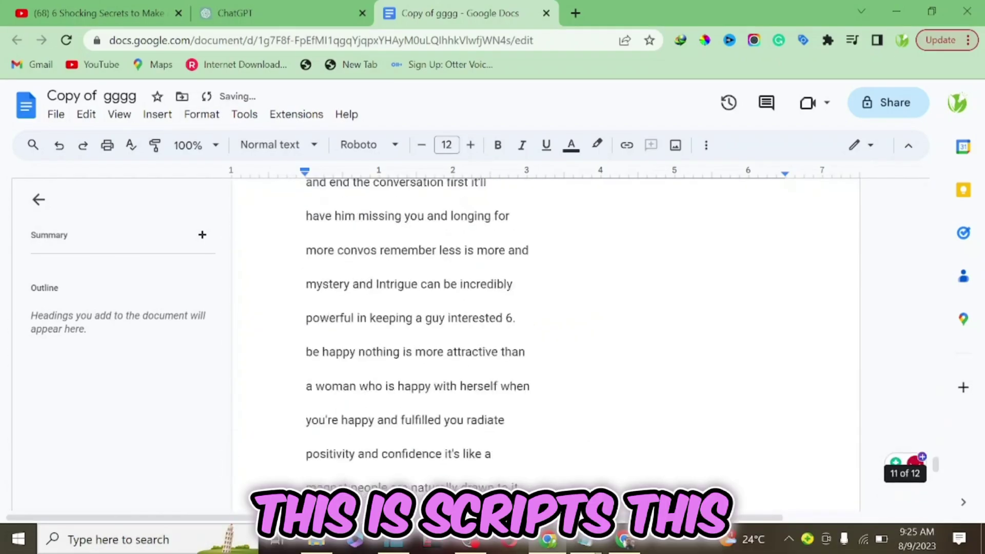
scroll(388, 327, up, 20)
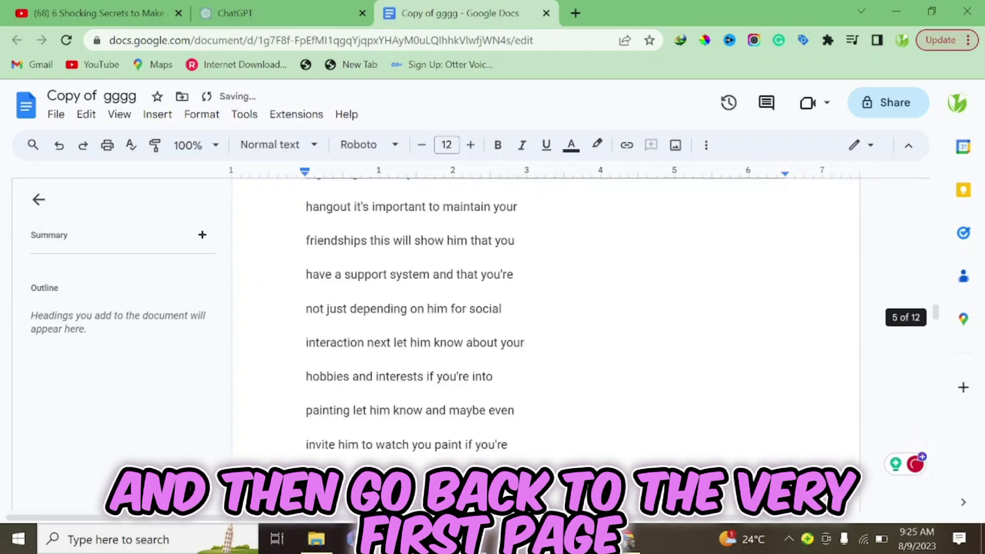
scroll(389, 326, up, 20)
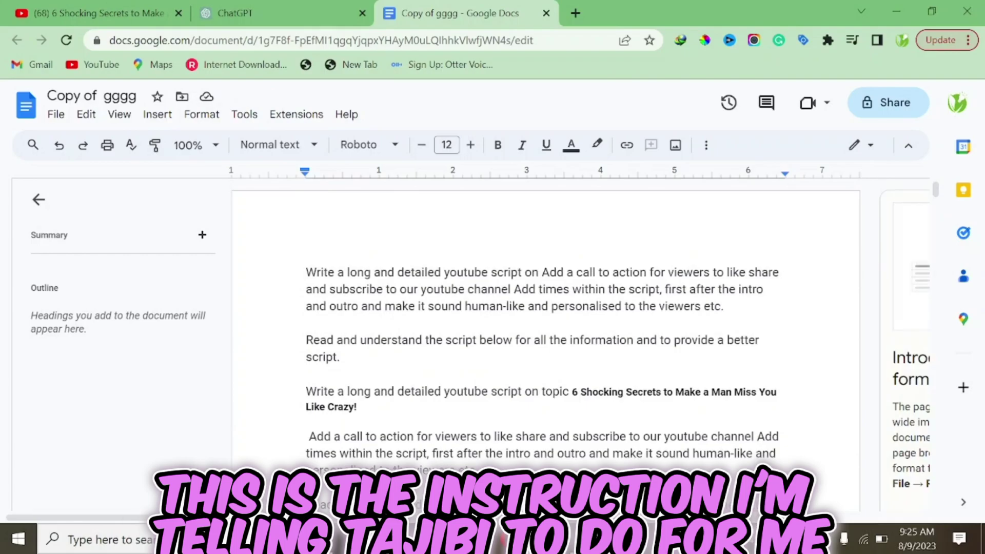
click(231, 271)
drag(306, 272, 538, 272)
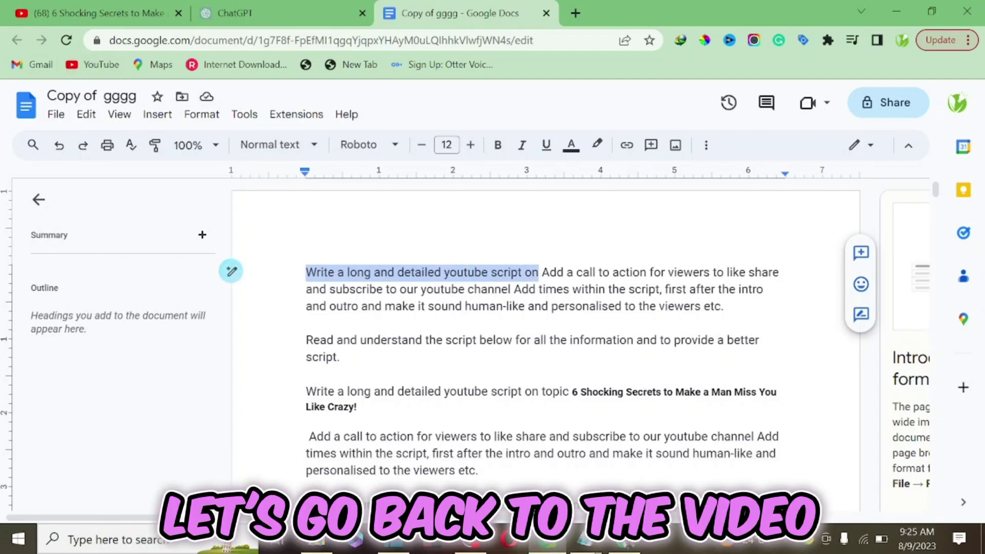
Close YouTube's share panel, copy the video's full title, and return to the document.
click(54, 6)
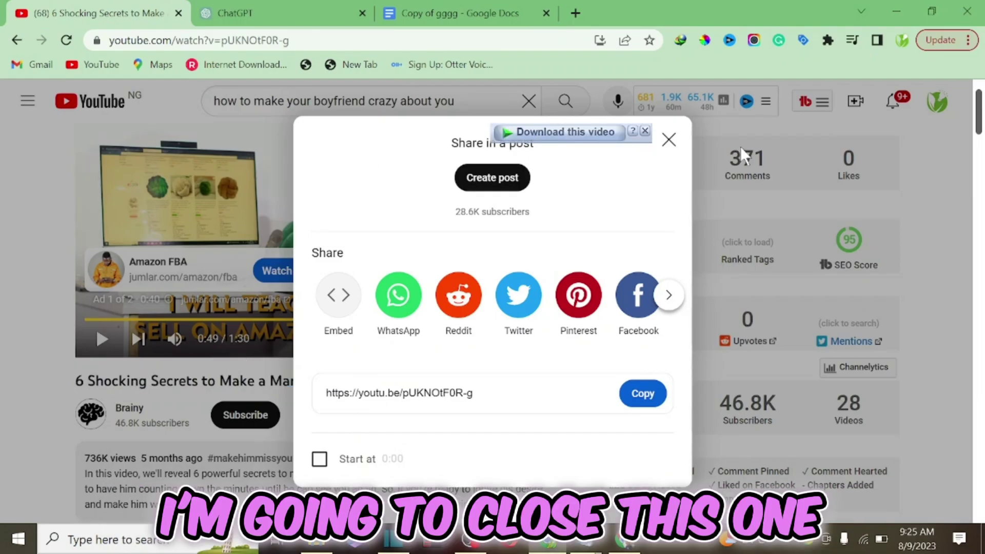
click(668, 139)
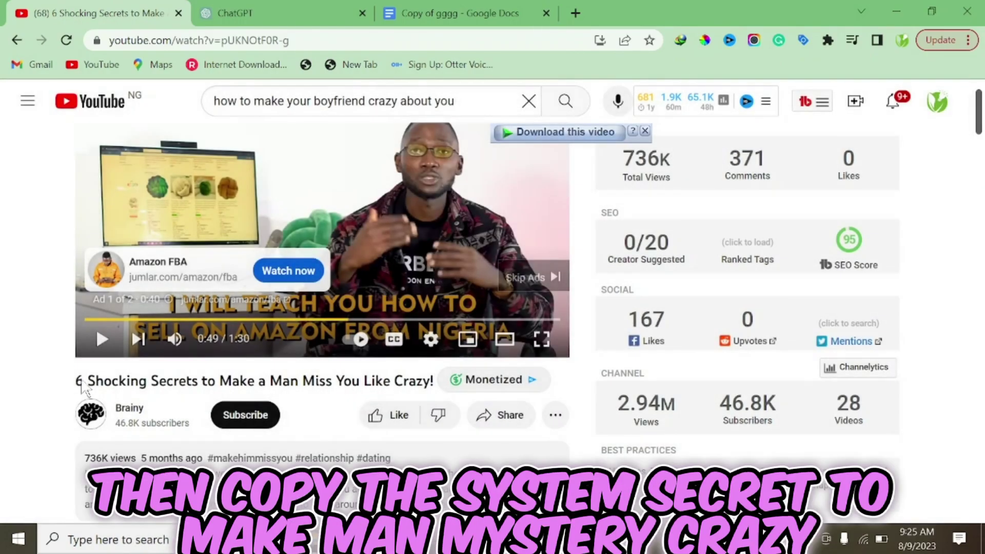
drag(76, 381, 442, 371)
key(ctrl+c)
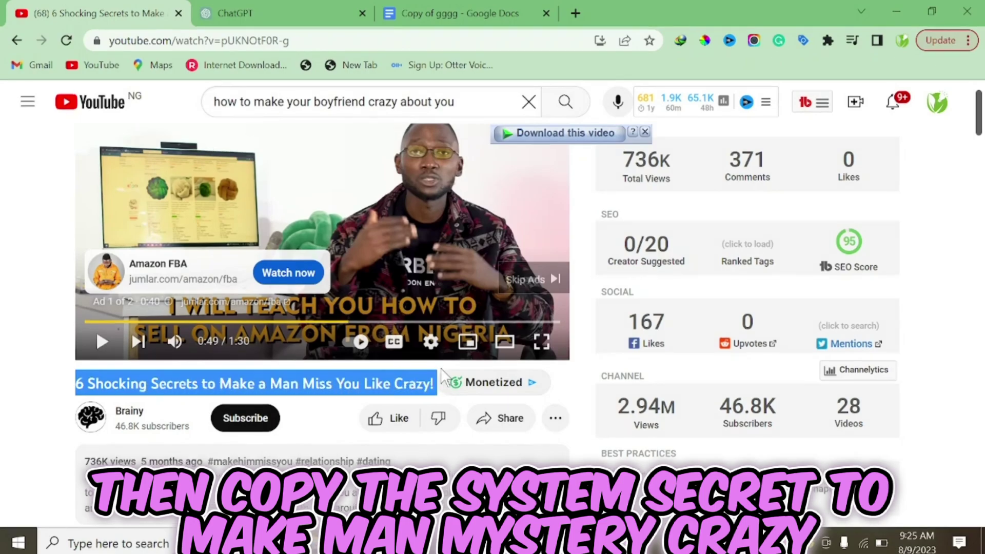
key(ctrl+3)
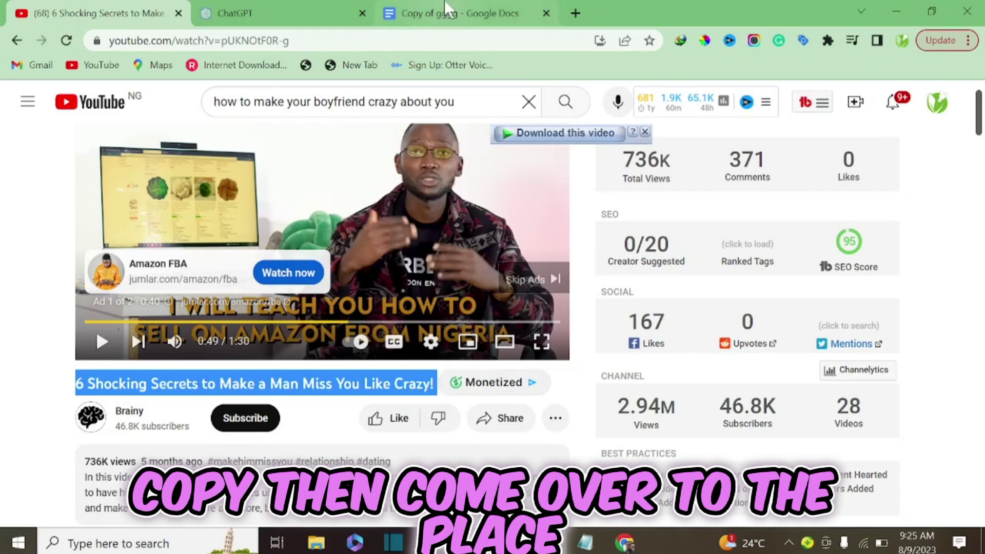
Paste '6 Shocking Secrets to Make a Man Miss You Like Crazy!' after 'on' in the prompt.
click(538, 275)
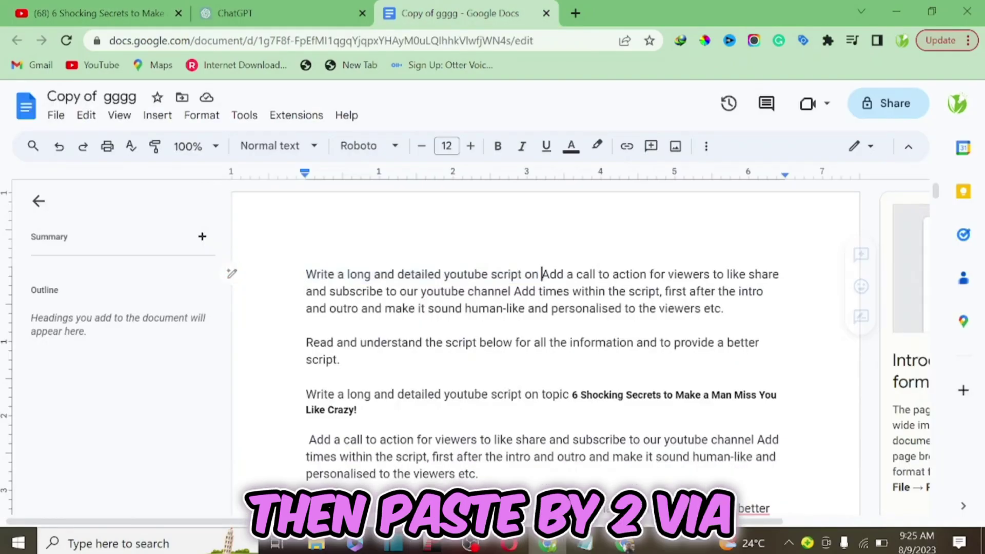
key(ctrl+v)
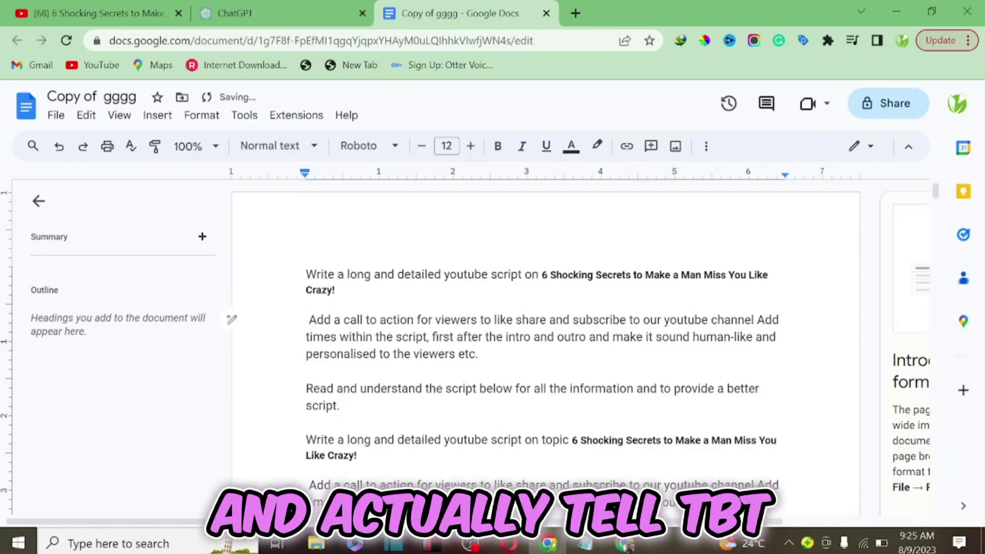
click(308, 319)
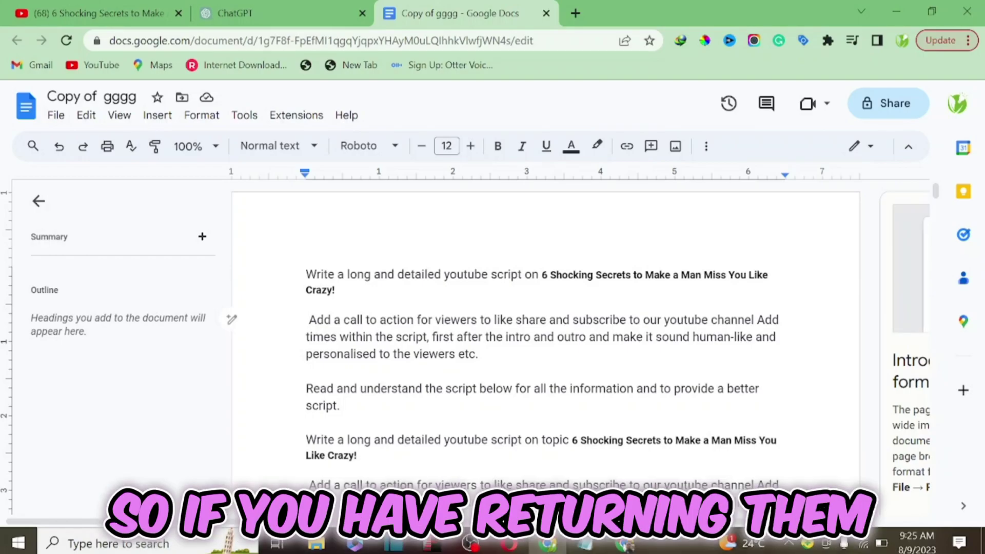
click(754, 320)
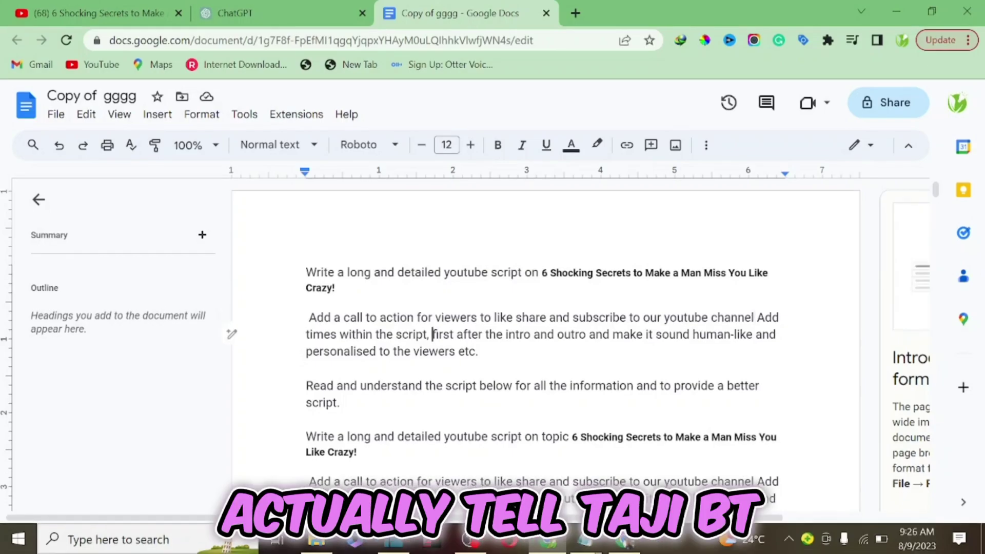
drag(432, 334, 519, 334)
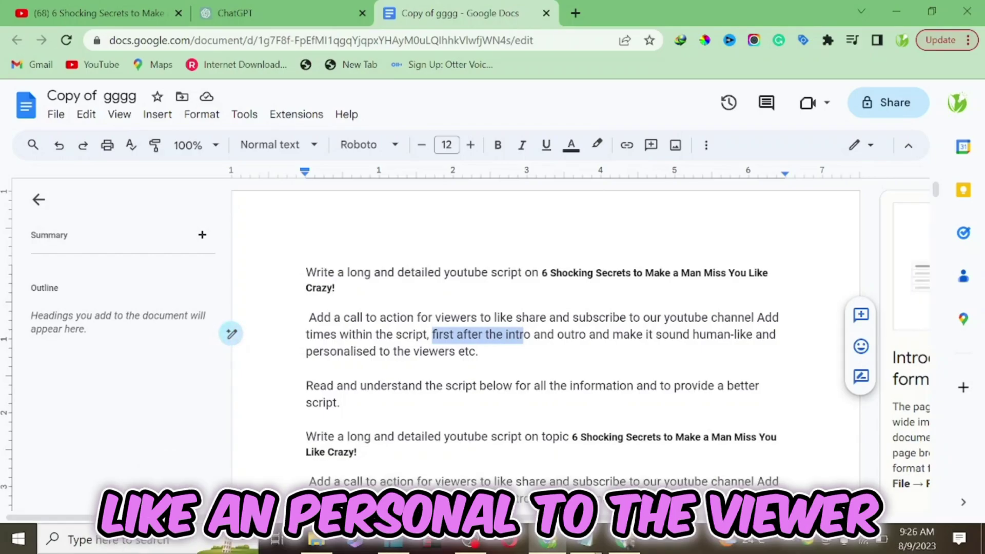
click(478, 352)
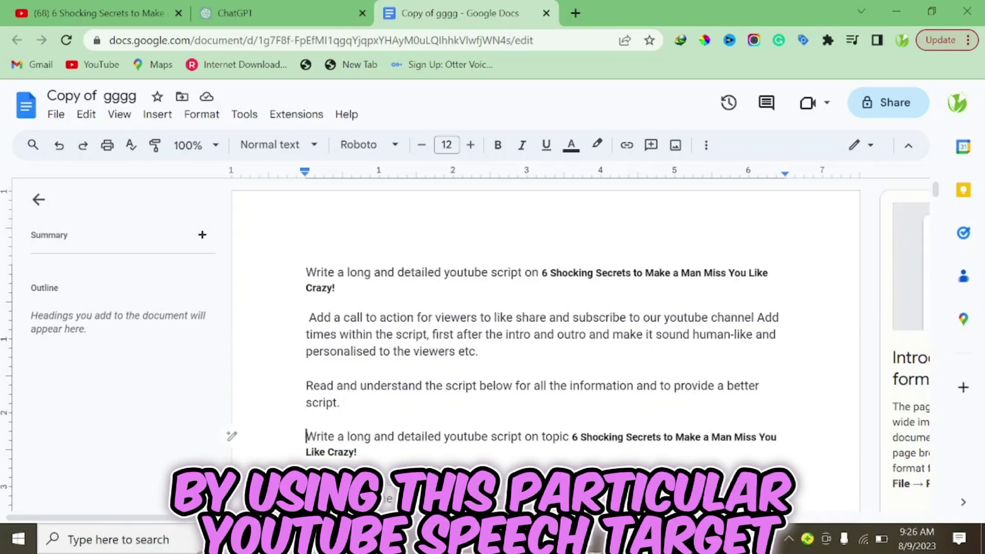
Delete the duplicate prompt paragraphs so the transcript follows the prompt directly.
drag(306, 436, 341, 458)
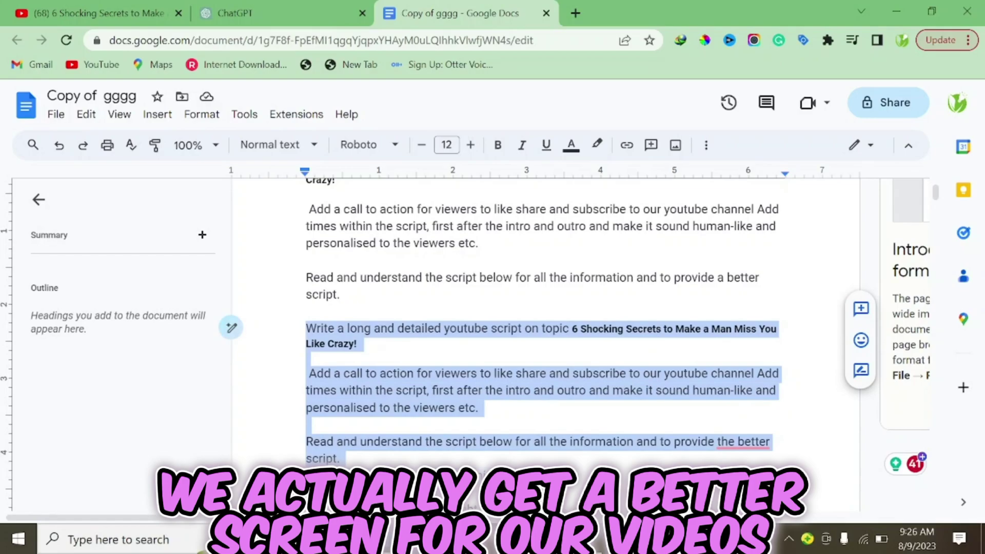
key(BackSpace)
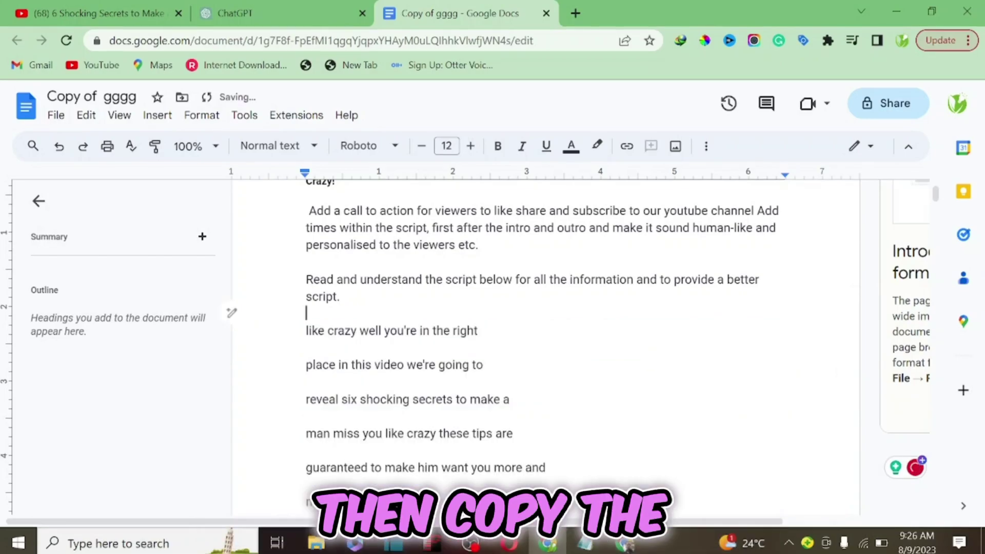
scroll(544, 333, up, 2)
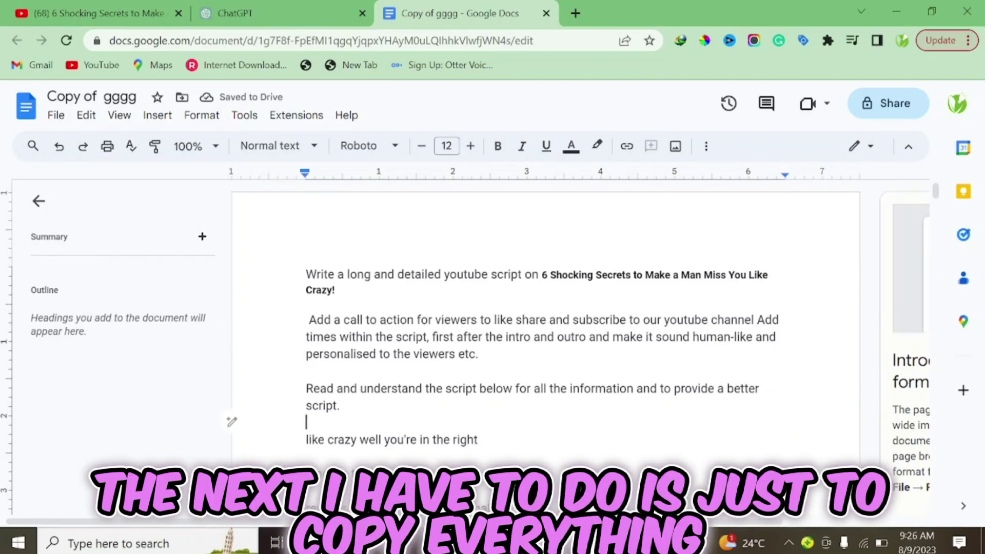
Extend the selection from the top of the doc through the whole prompt and transcript.
key(shift+Down)
key(shift+Down)
key(shift+Down)
key(shift+Down)
key(shift+Down)
key(shift+Down)
key(shift+Down)
key(shift+Down)
key(shift+Down)
key(shift+Down)
key(shift+Down)
key(shift+Down)
key(shift+Down)
key(shift+Down)
key(shift+Down)
key(shift+Down)
key(shift+Down)
key(shift+Down)
key(shift+Down)
key(shift+Down)
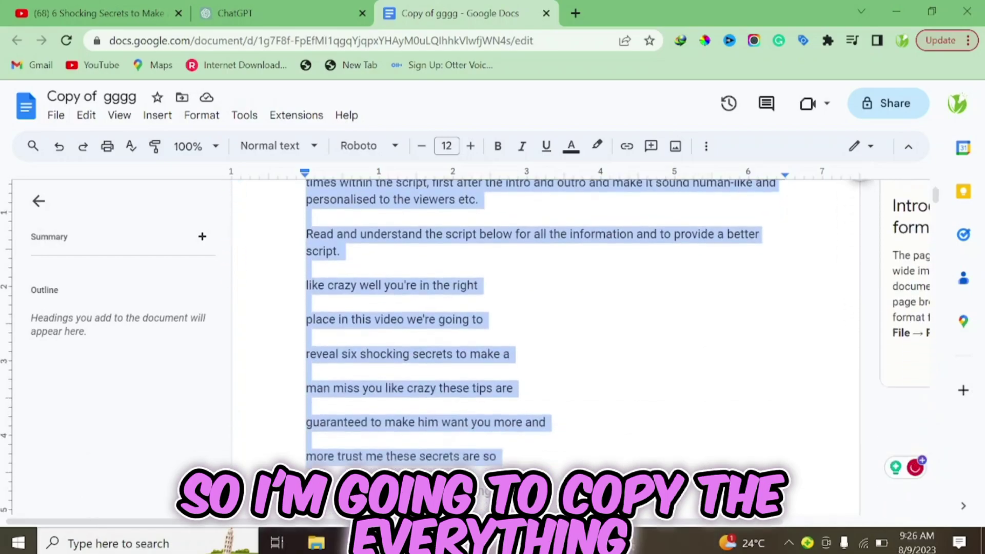
key(shift+Down)
key(shift+Down)
key(shift+Down)
key(shift+Down)
key(shift+Down)
key(shift+Down)
key(shift+Down)
key(shift+Down)
key(shift+Down)
key(shift+Down)
key(shift+Down)
key(shift+Down)
key(shift+Down)
key(shift+Down)
key(shift+Down)
key(shift+Down)
key(shift+Down)
key(shift+Down)
key(shift+Down)
key(shift+Down)
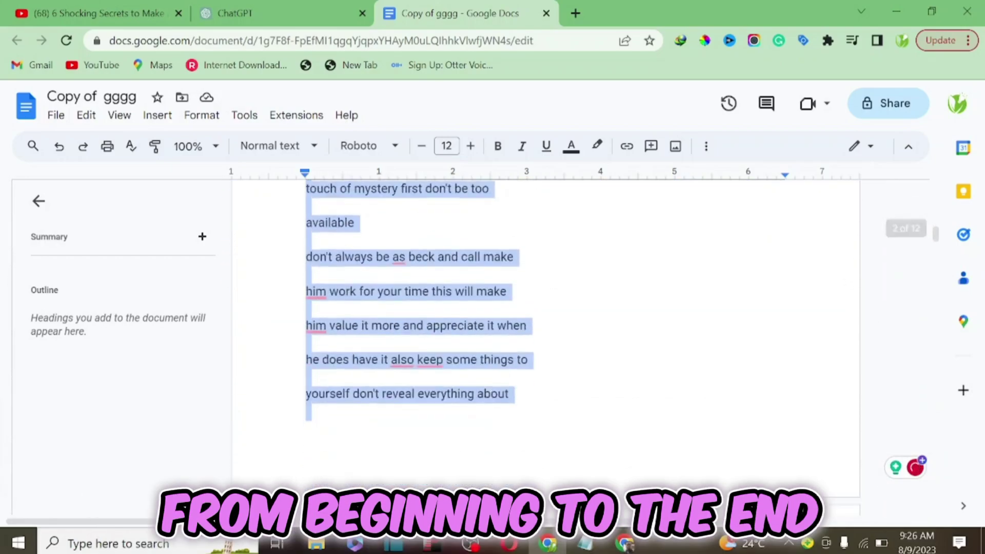
key(shift+Down)
key(shift+Down)
key(shift+Down)
key(shift+Down)
key(shift+Down)
key(shift+Down)
key(shift+Down)
key(shift+Down)
key(shift+Down)
key(shift+Down)
key(shift+Down)
key(shift+Down)
key(shift+Down)
key(shift+Down)
key(shift+Down)
key(shift+Down)
key(shift+Down)
key(shift+Down)
key(shift+Down)
key(shift+Down)
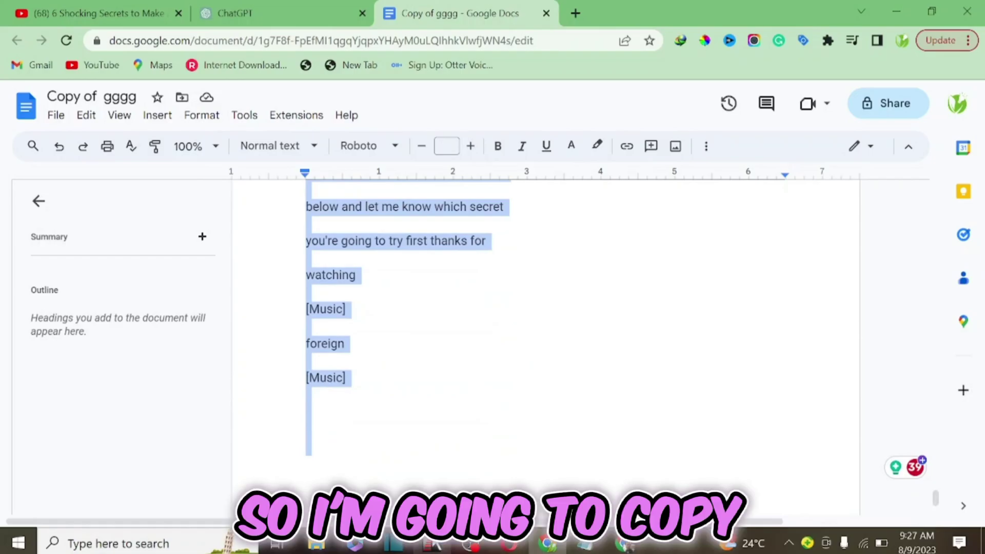
Paste the copied prompt and transcript into ChatGPT's message box and send it.
click(287, 13)
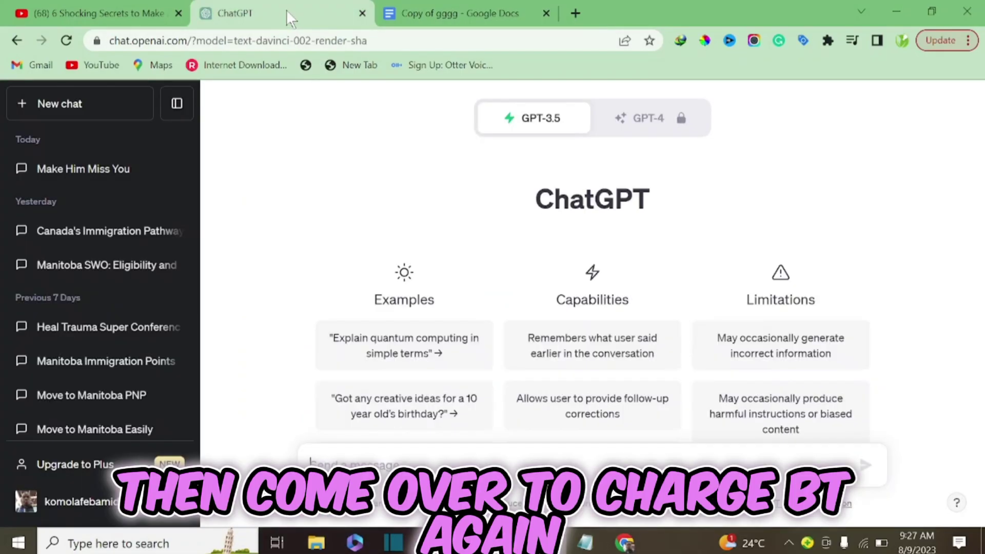
click(409, 463)
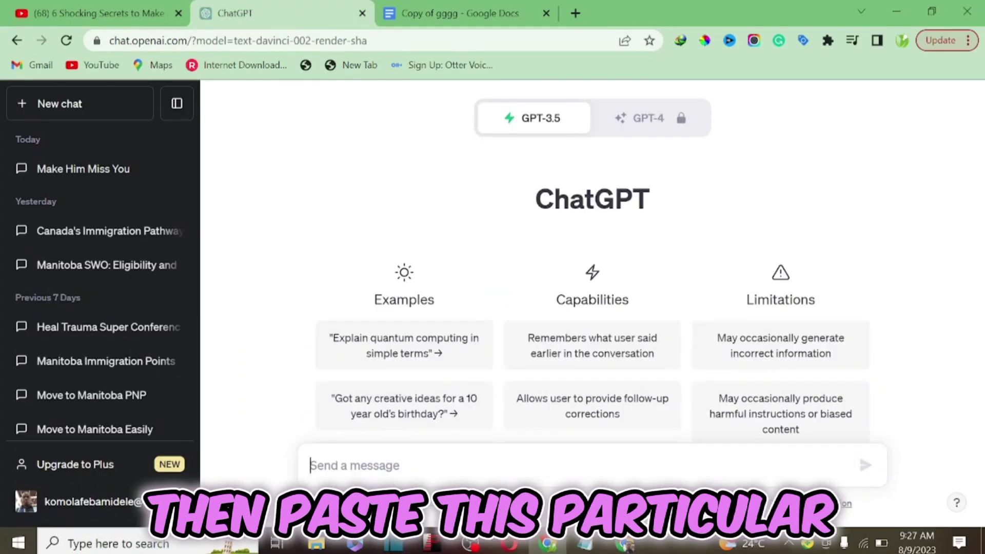
key(ctrl+v)
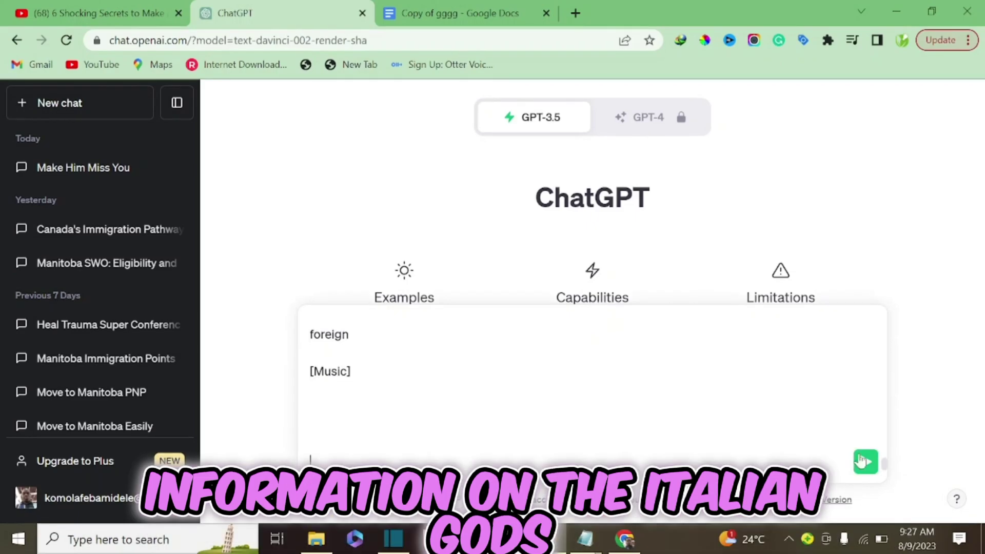
click(864, 461)
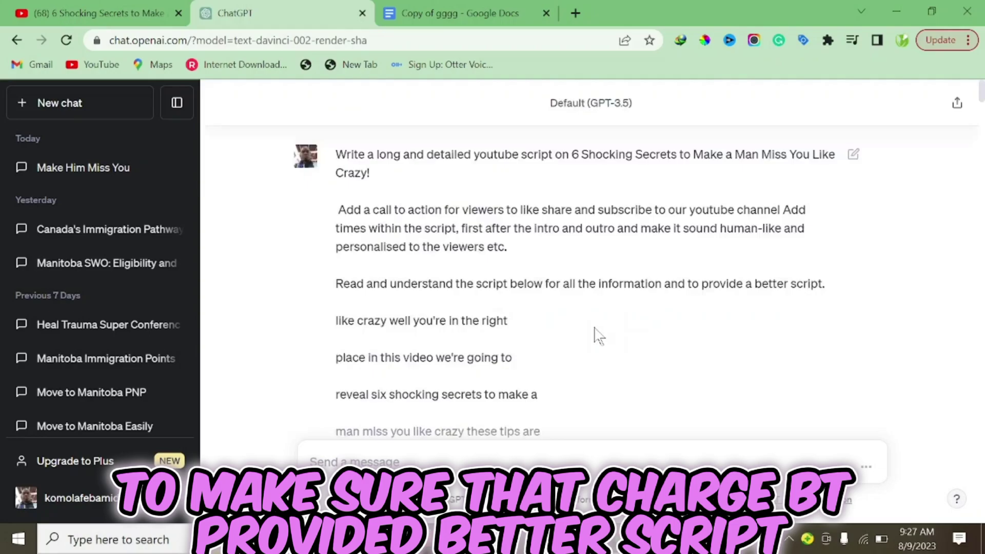
Follow the relationship video script as it streams, selecting part of its intro.
scroll(595, 334, down, 15)
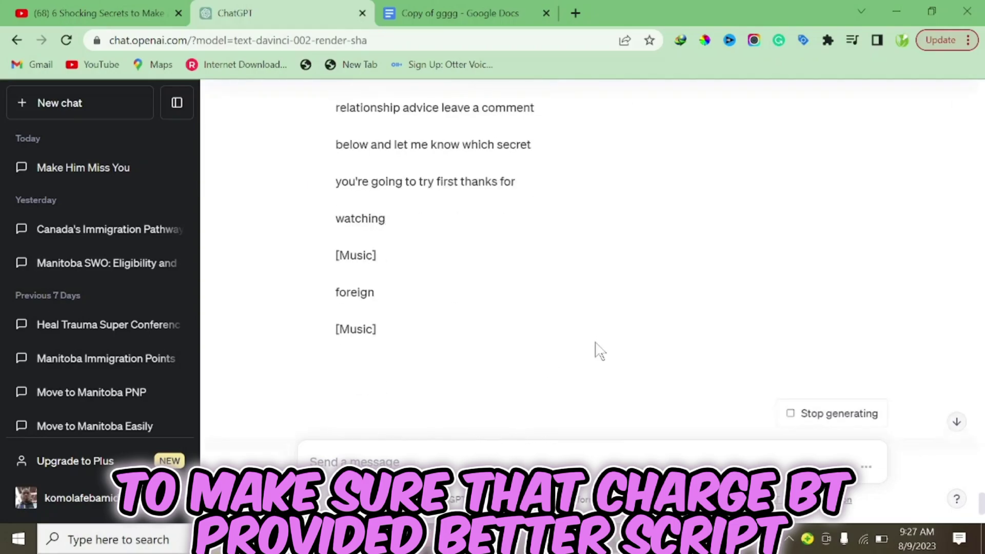
scroll(600, 367, down, 3)
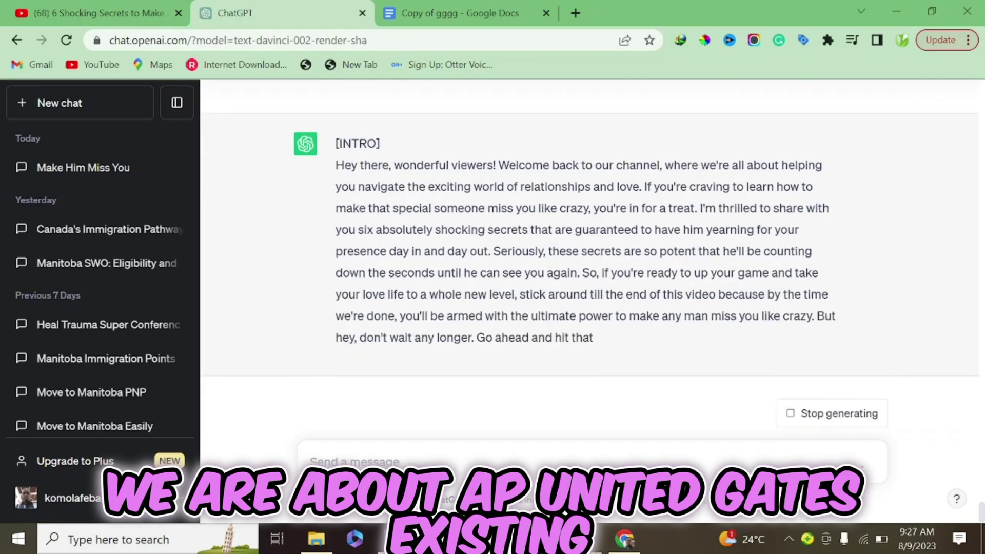
drag(644, 129, 487, 128)
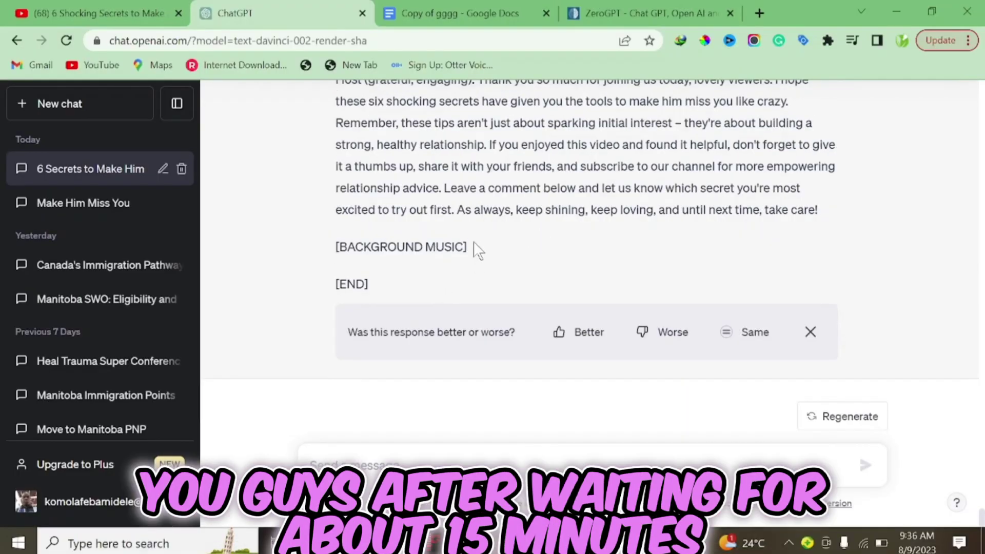
Select the script from '[SECRET 1: Be a Little Mysterious]' down to the outro's 'take care!' line.
drag(474, 250, 426, 160)
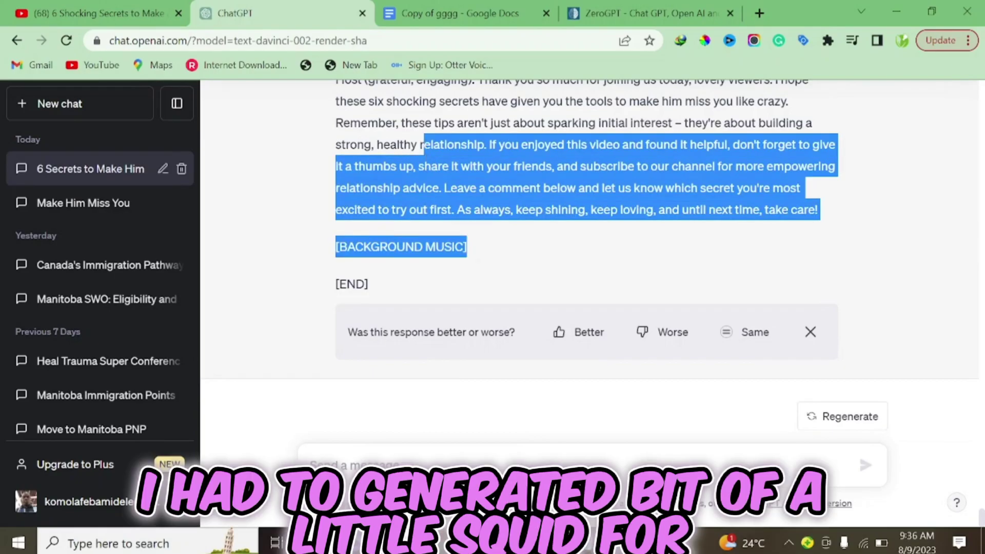
scroll(585, 282, up, 20)
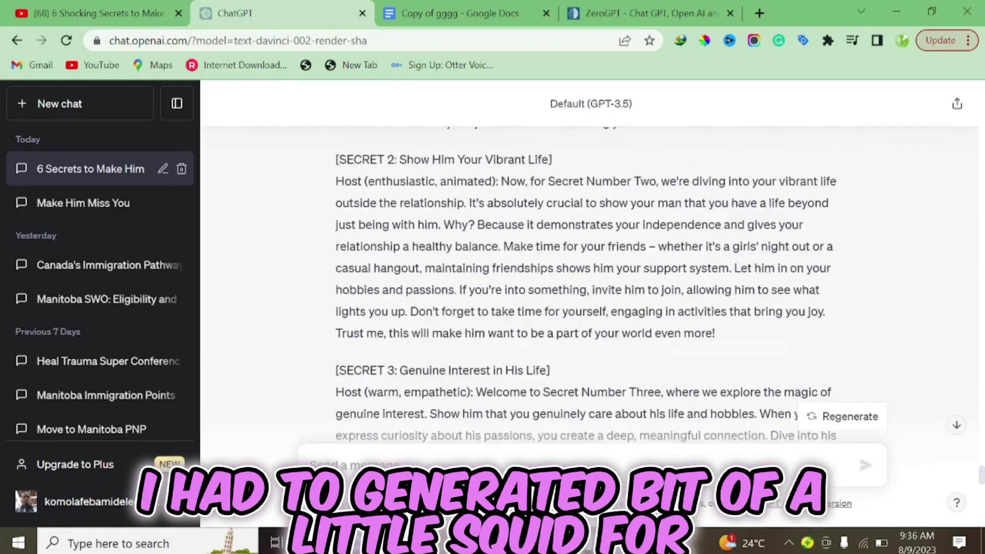
scroll(435, 195, up, 10)
scroll(435, 195, down, 3)
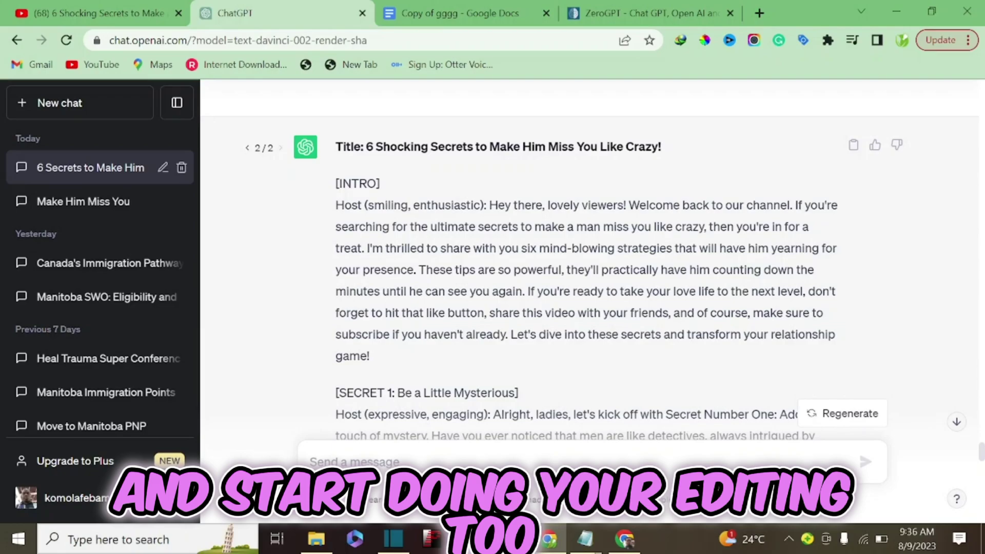
scroll(579, 259, down, 3)
scroll(502, 218, down, 5)
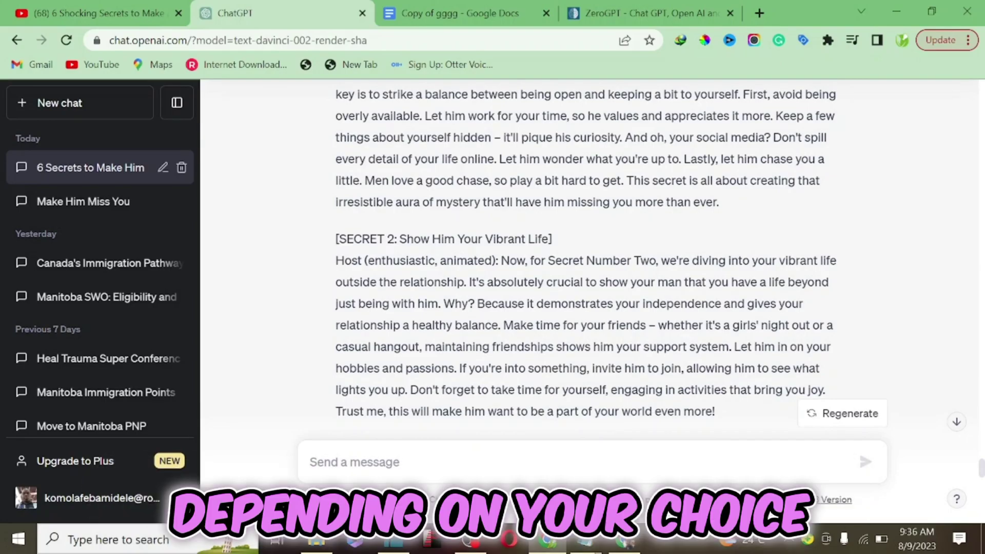
scroll(329, 167, up, 3)
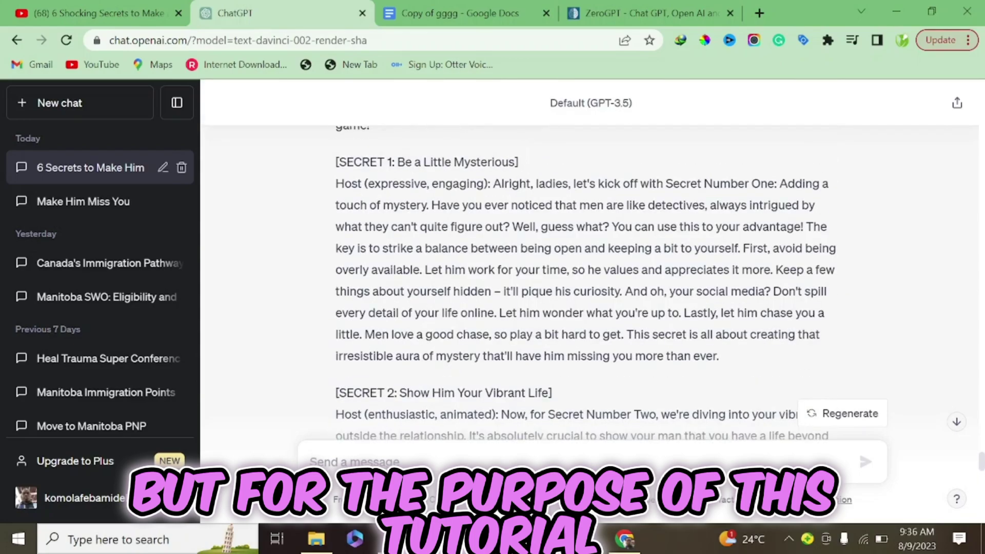
drag(328, 163, 837, 210)
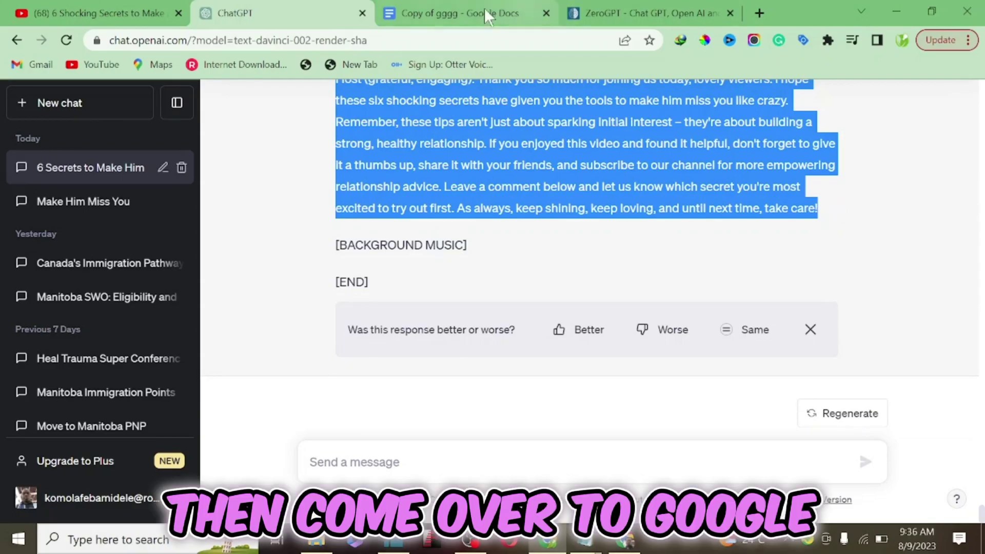
Create a new blank Google Doc and paste the Secret 1-through-outro script into it.
click(468, 10)
click(21, 108)
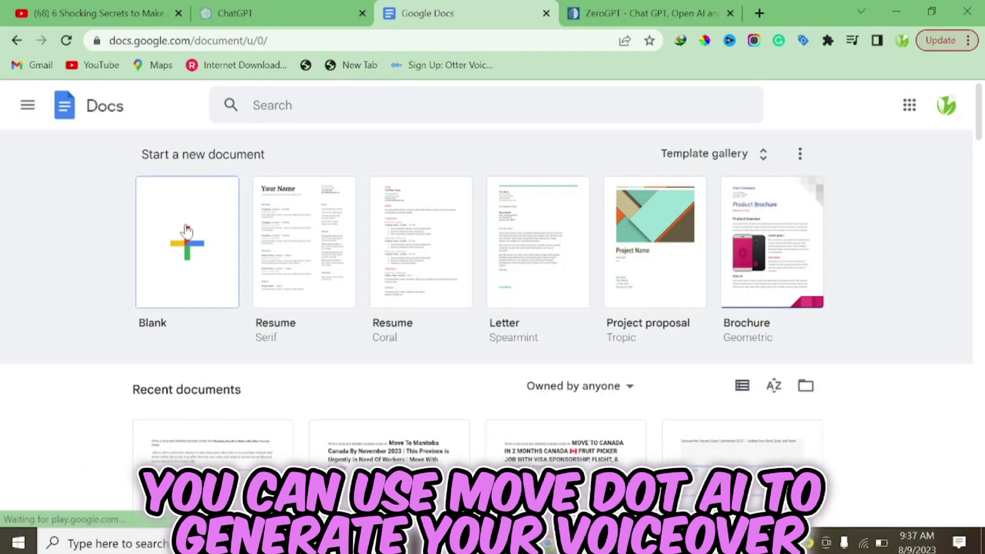
click(186, 231)
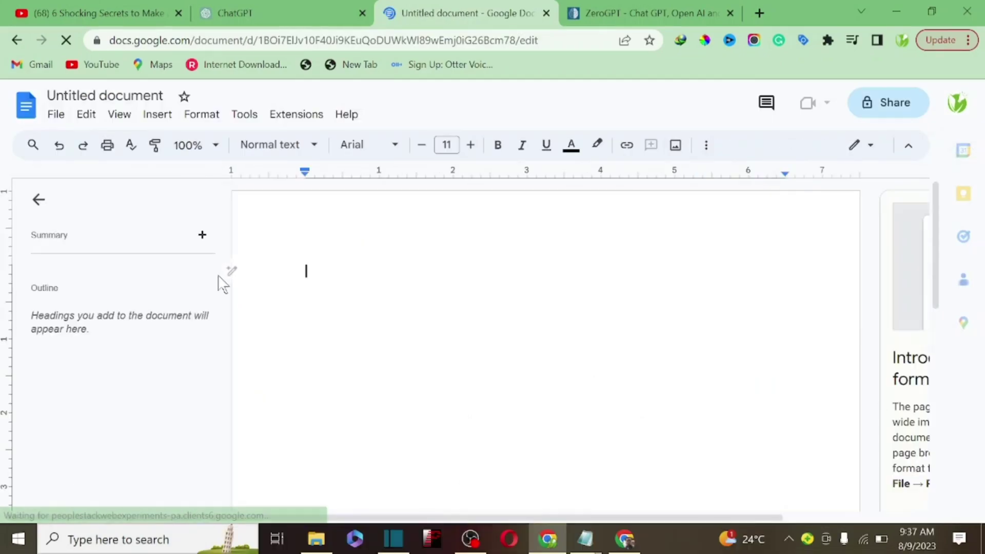
key(ctrl+v)
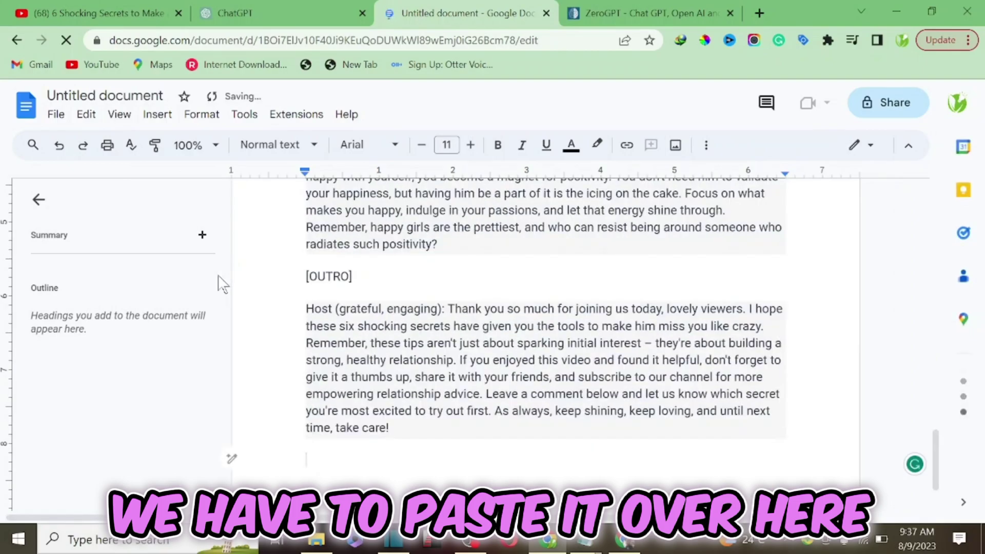
scroll(220, 282, up, 10)
scroll(546, 318, up, 15)
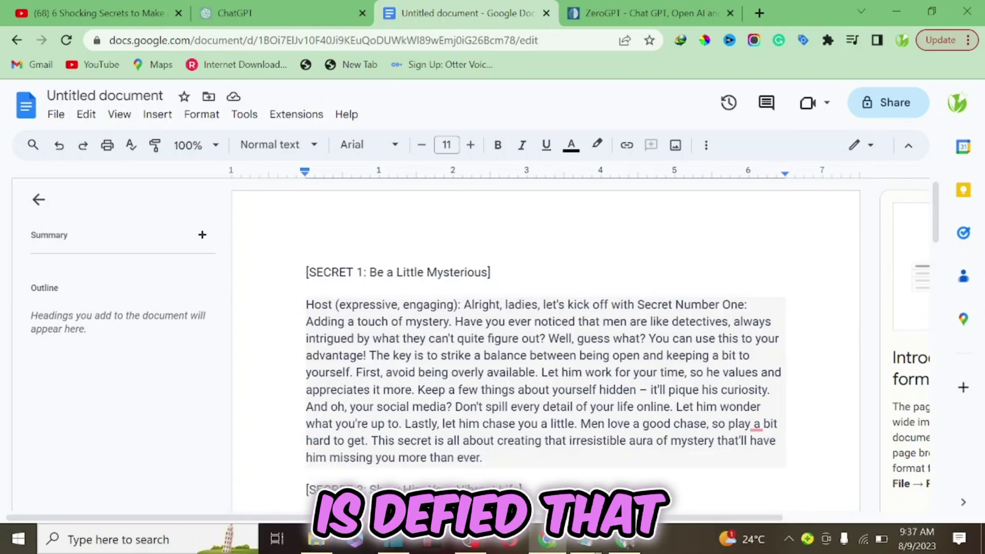
Paste the script into ZeroGPT's text box and run Detect Text.
click(650, 9)
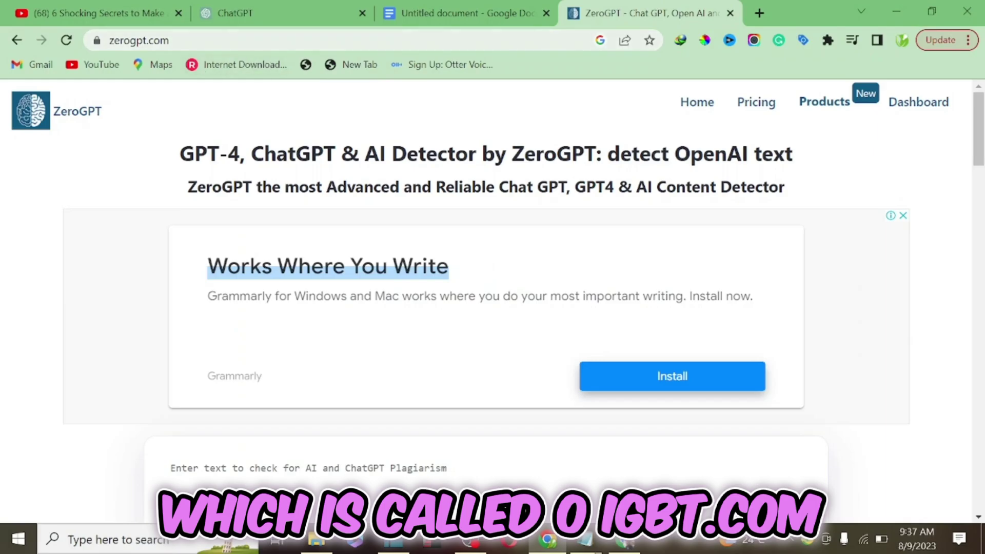
scroll(370, 262, down, 6)
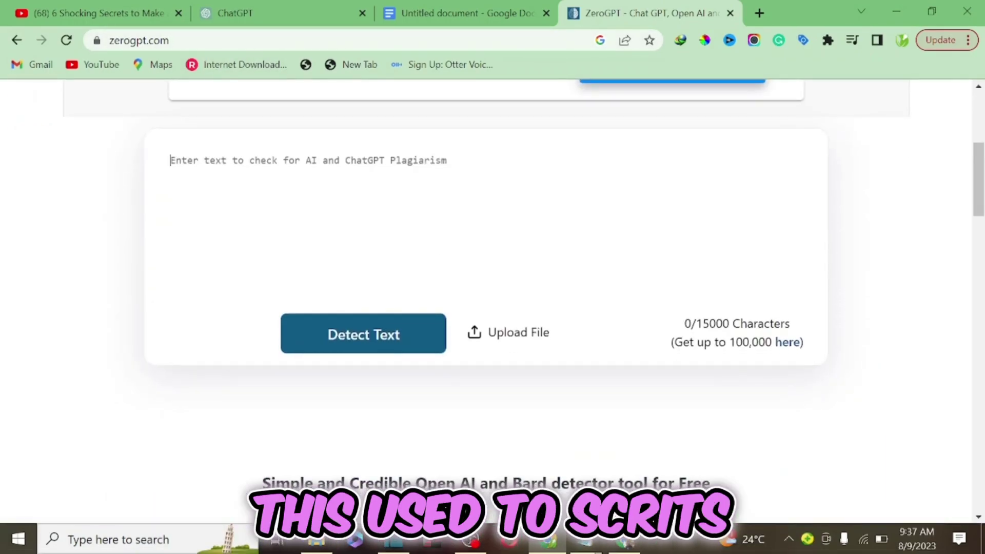
key(ctrl+v)
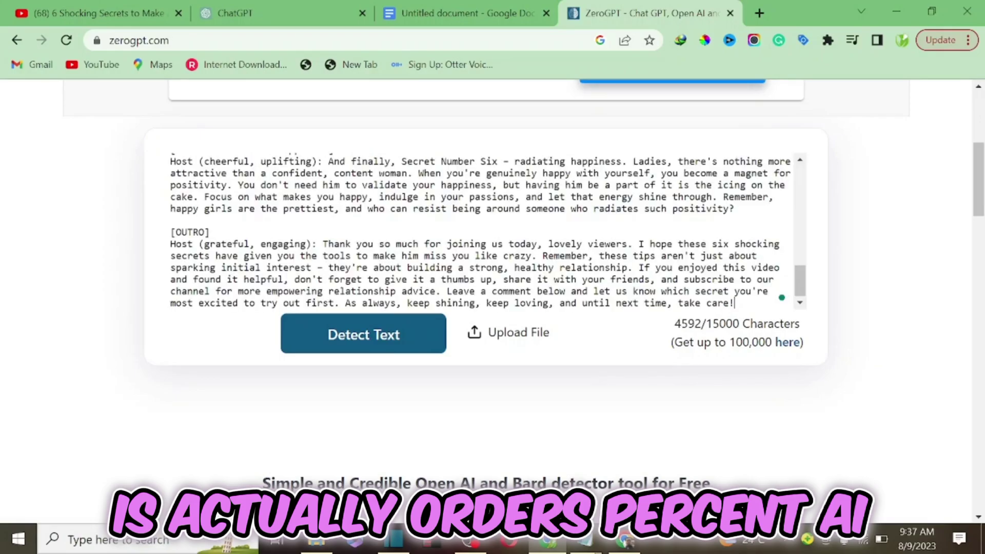
click(368, 337)
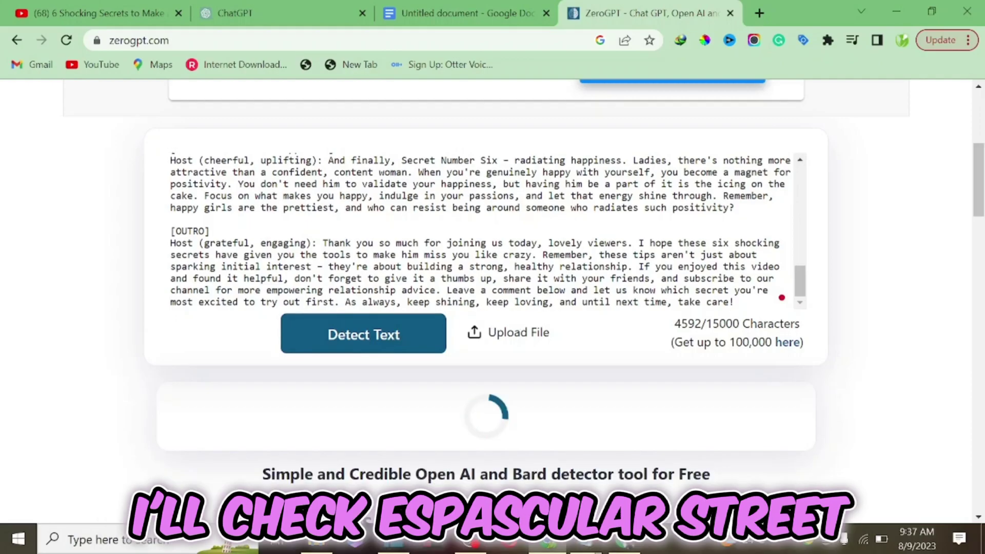
Review the 37.16% AI GPT verdict and the highlighted suspect sentences.
scroll(528, 203, down, 7)
scroll(528, 203, up, 2)
scroll(528, 203, up, 3)
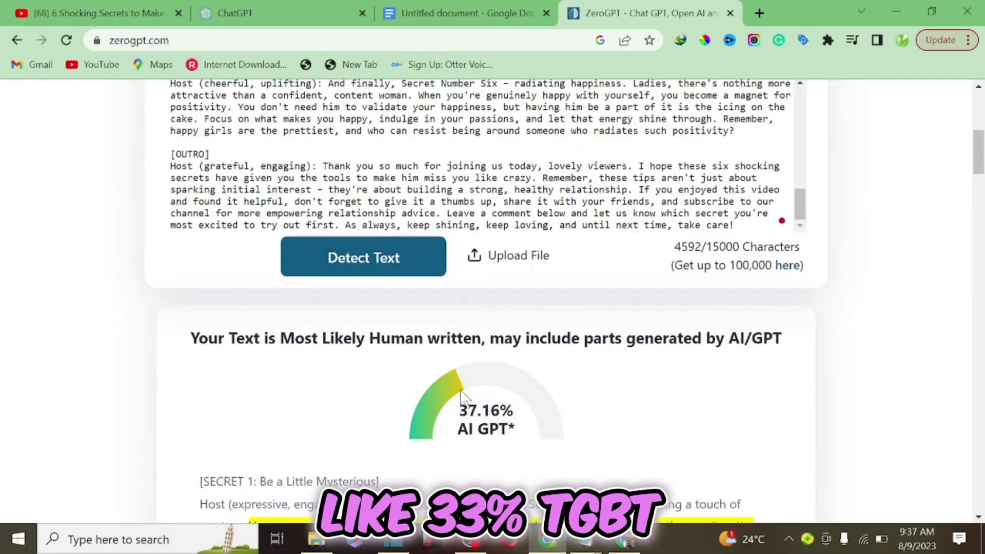
scroll(484, 303, down, 4)
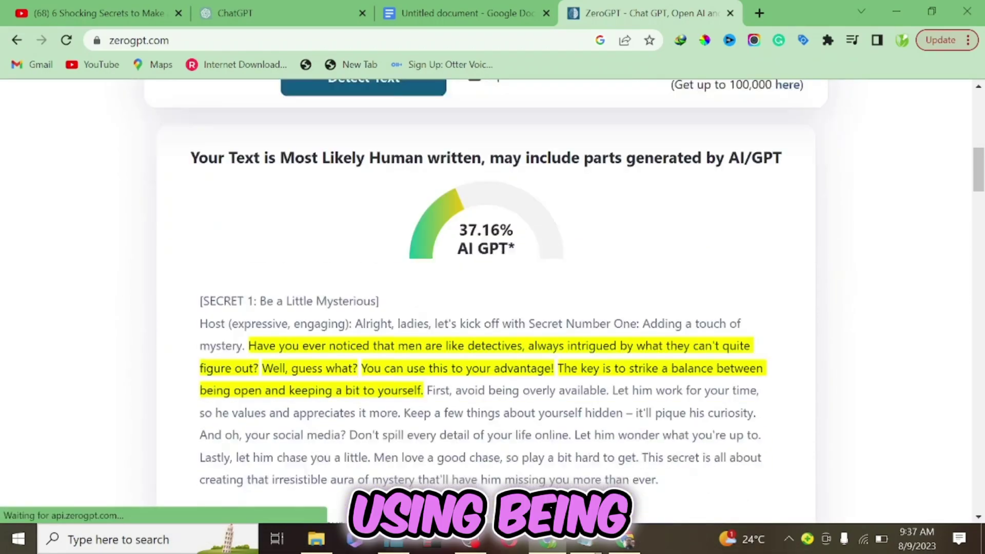
scroll(485, 302, down, 3)
scroll(508, 418, down, 8)
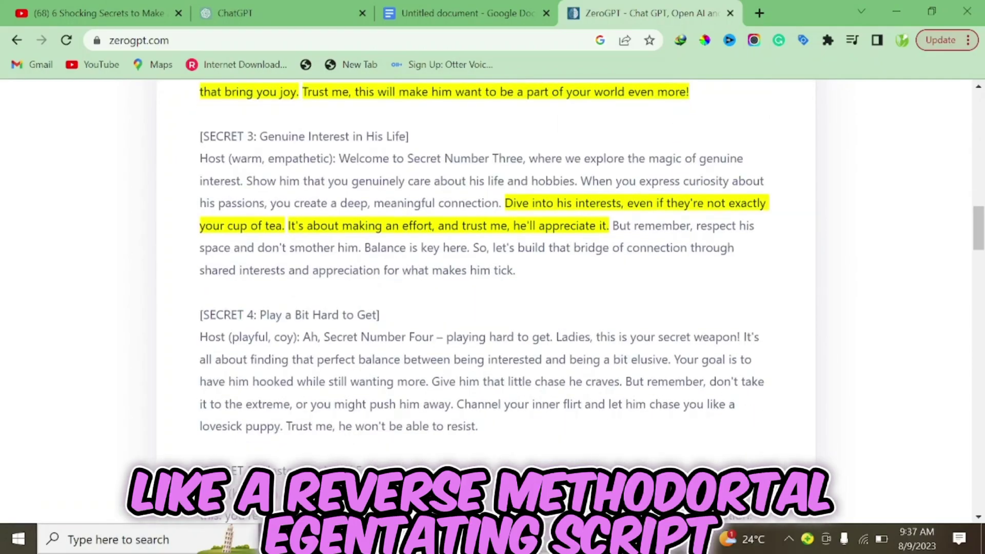
scroll(506, 417, up, 3)
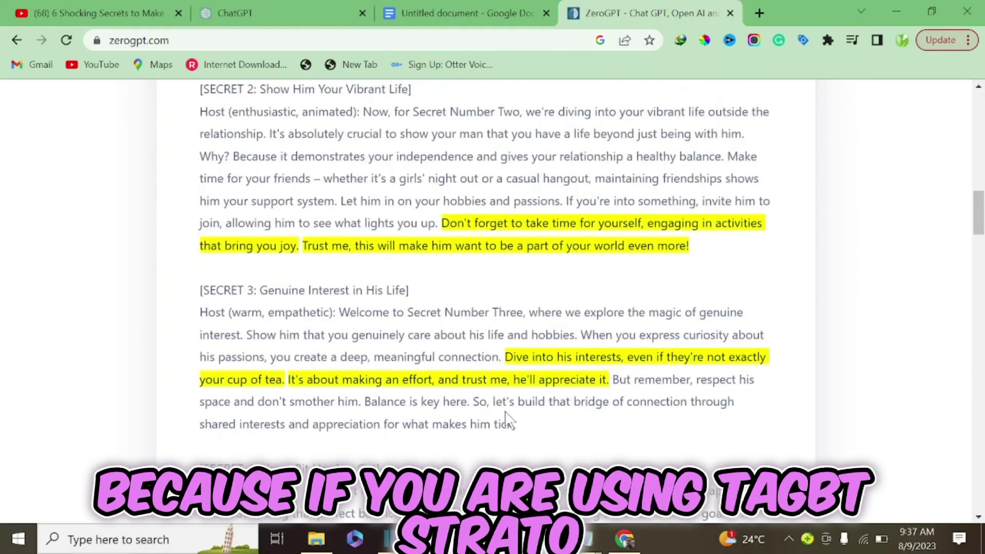
scroll(484, 302, down, 20)
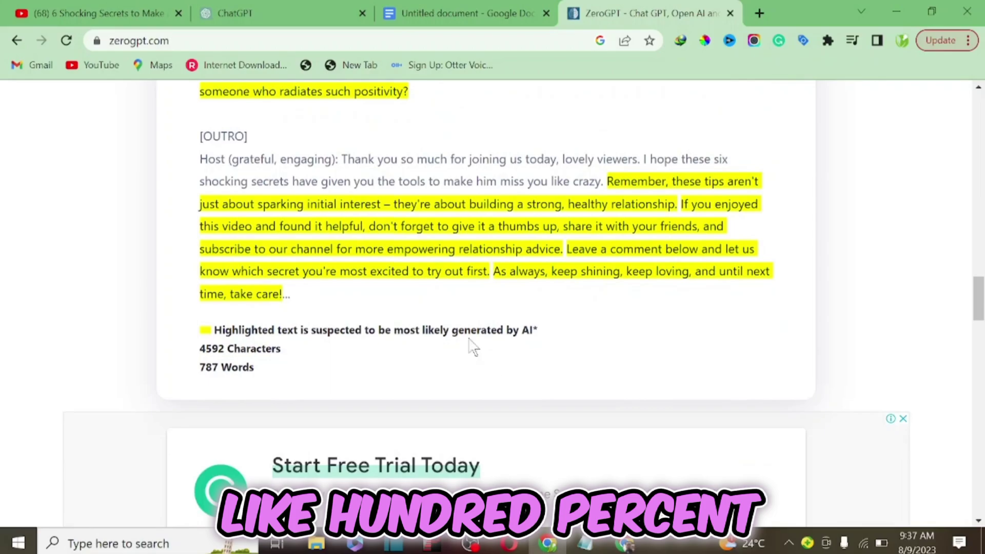
scroll(464, 328, up, 3)
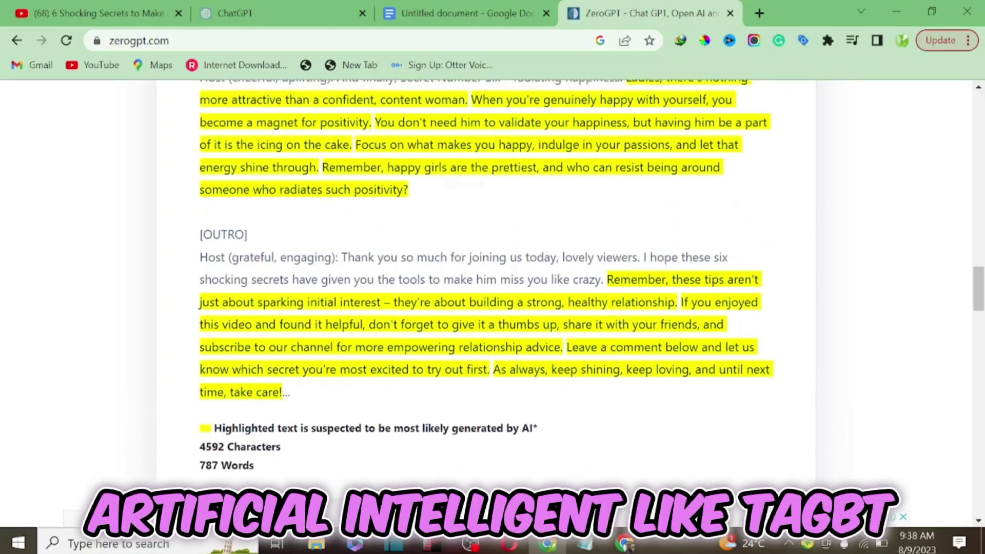